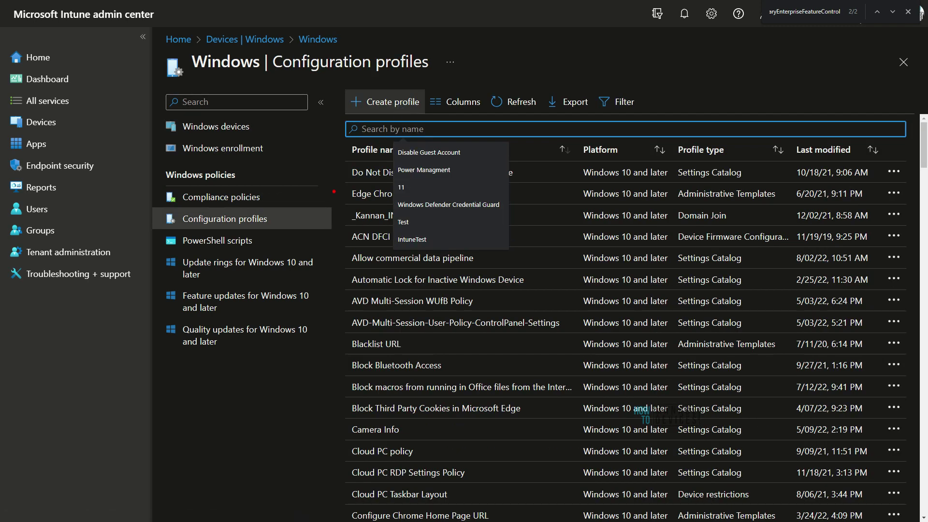
Create a Settings catalog profile for Windows 10 and later named Allow Temporary Enterprise Feature Control, with description AllowTemporaryEnterpriseFeatureControl
{"action": "left_click", "coordinate": [385, 102]}
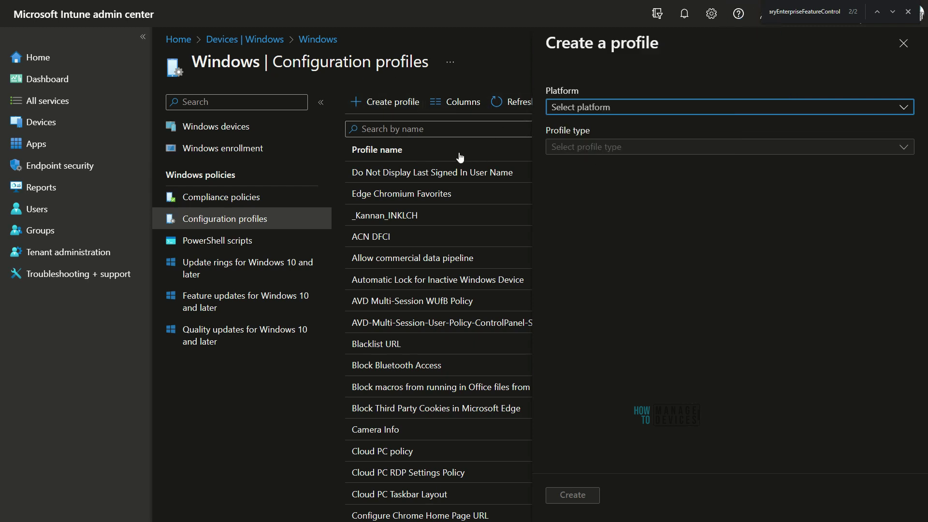
{"action": "key", "text": "Down"}
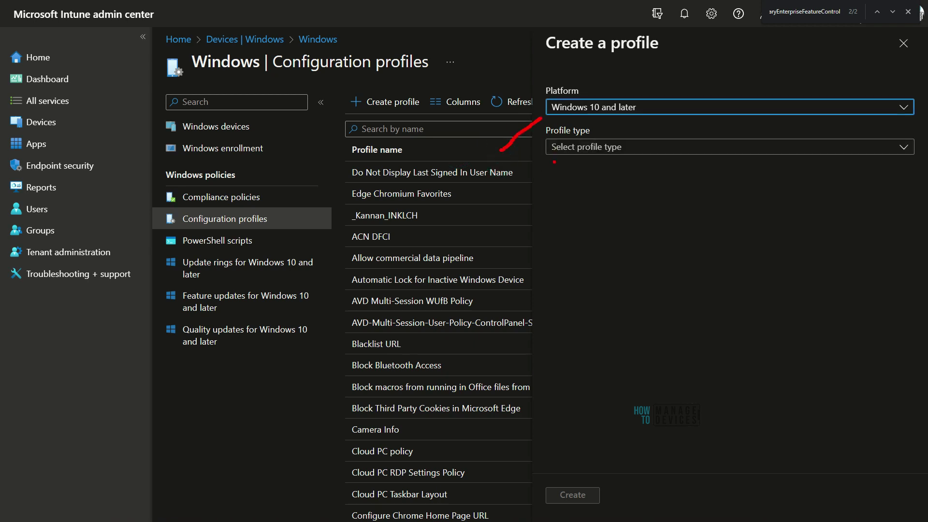
{"action": "key", "text": "Tab"}
{"action": "key", "text": "Down"}
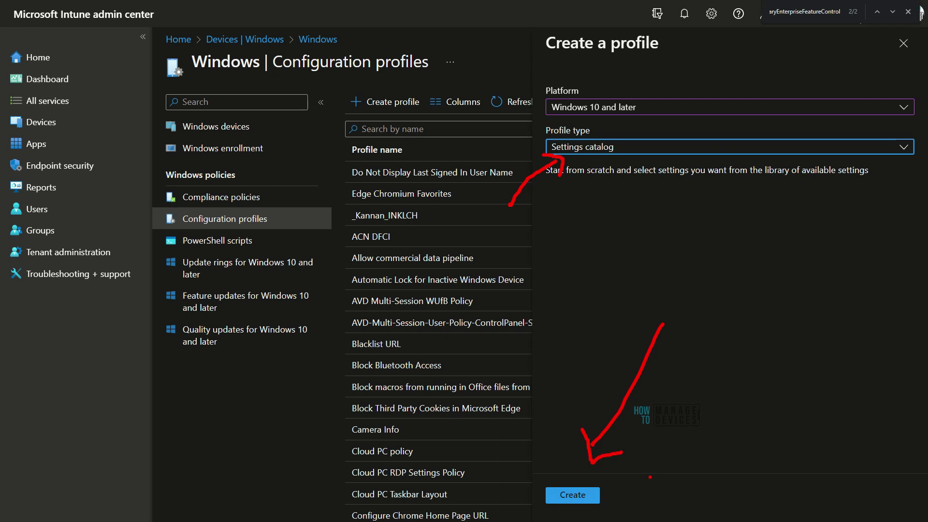
{"action": "left_click", "coordinate": [573, 494]}
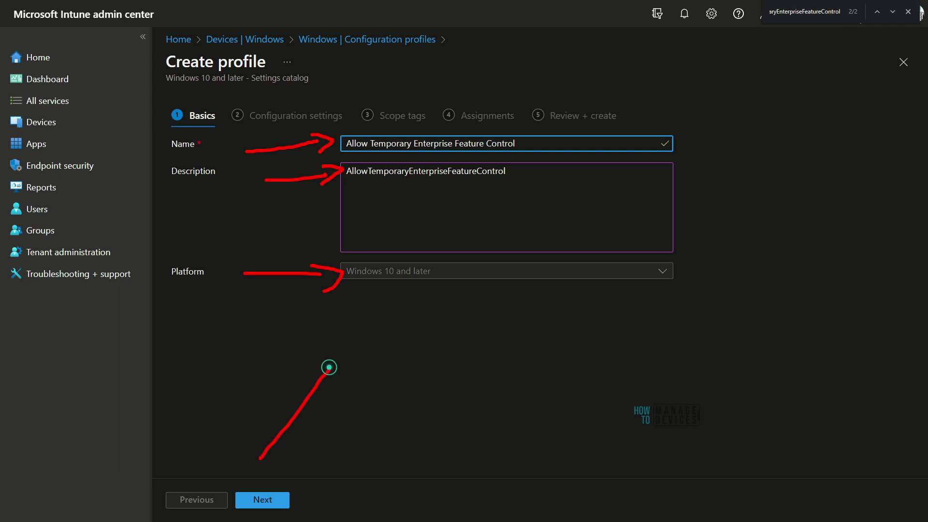
{"action": "left_click", "coordinate": [264, 500]}
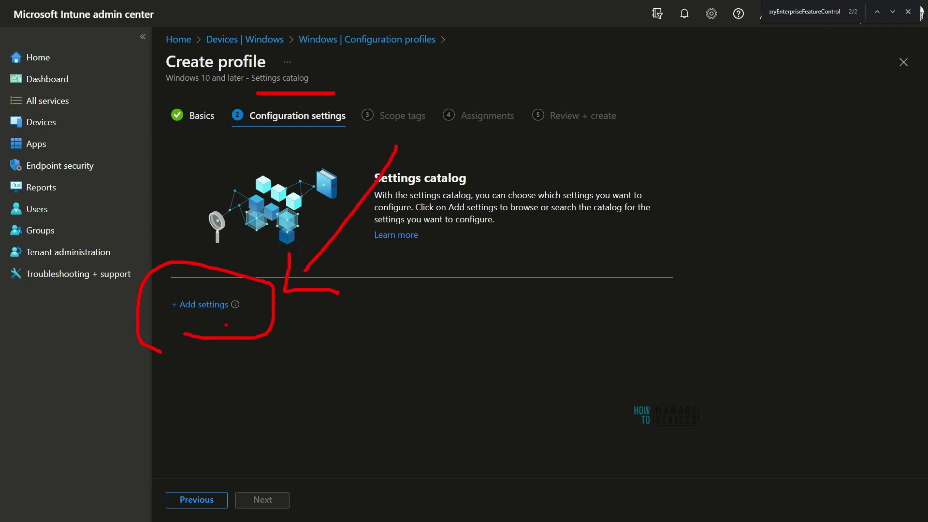
Search the settings catalog for AllowTemporaryEnterpriseFeatureControl and show the settings of the Windows Update For Business category
{"action": "left_click", "coordinate": [213, 304]}
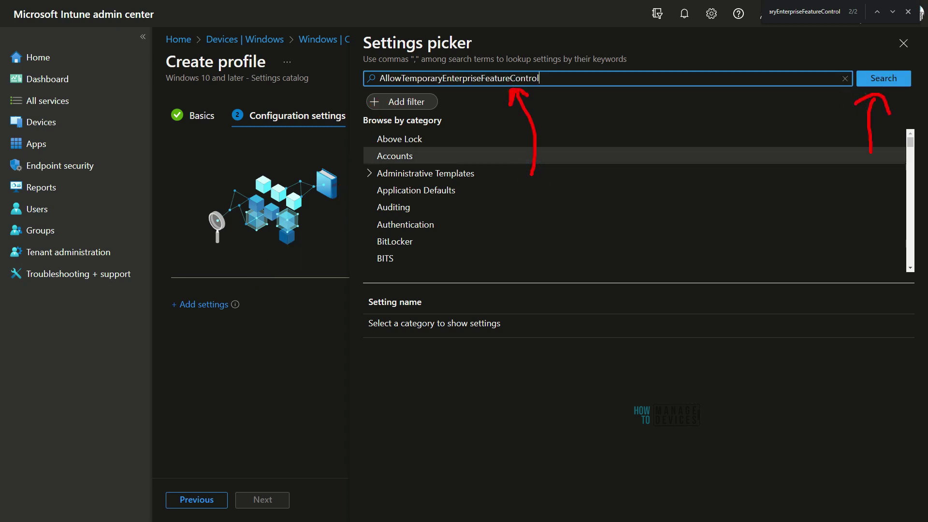
{"action": "left_click", "coordinate": [883, 78]}
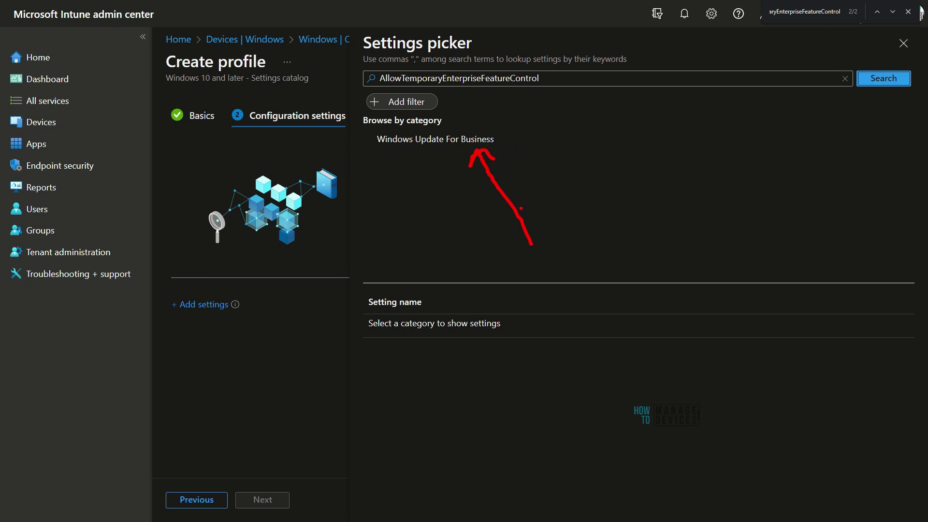
{"action": "key", "text": "Escape"}
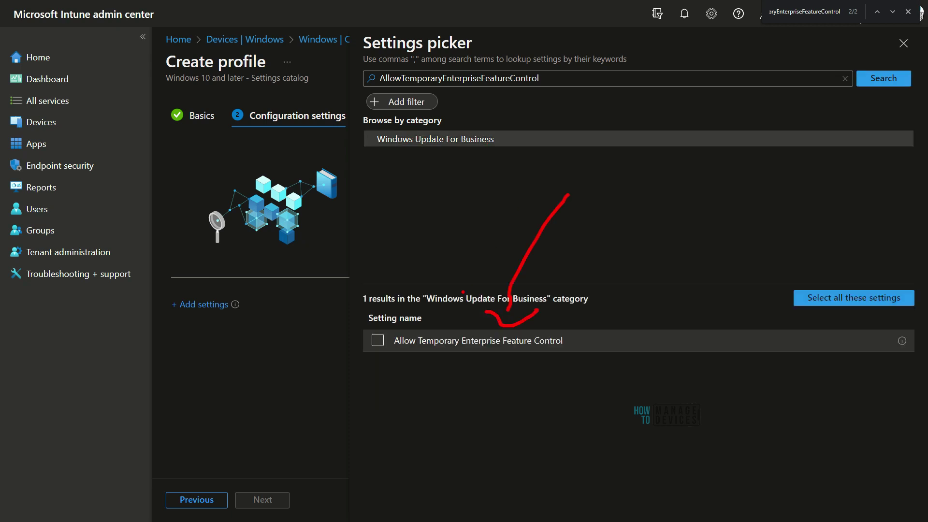
Add the Allow Temporary Enterprise Feature Control setting to the profile and close the settings picker
{"action": "left_click_drag", "start_coordinate": [388, 359], "coordinate": [551, 361]}
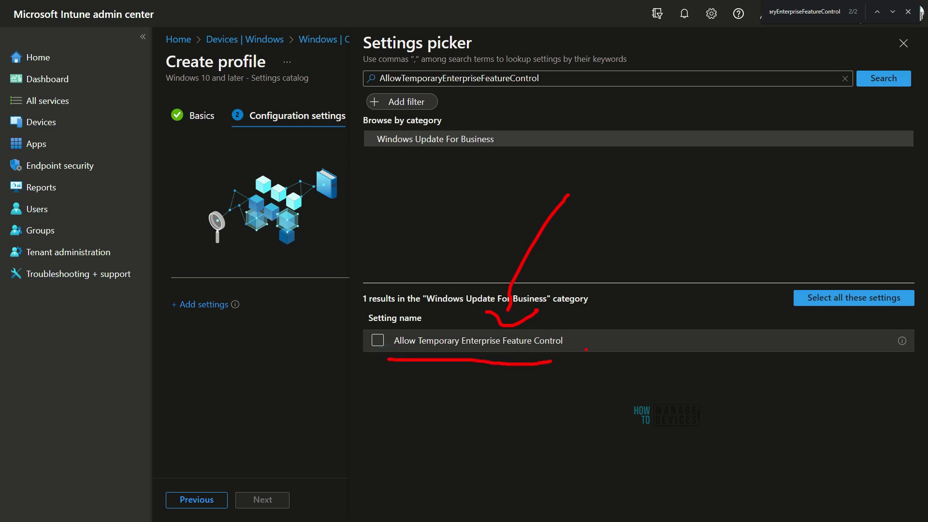
{"action": "mouse_move", "coordinate": [738, 203]}
{"action": "left_mouse_down"}
{"action": "mouse_move", "coordinate": [605, 325]}
{"action": "mouse_move", "coordinate": [631, 350]}
{"action": "mouse_move", "coordinate": [651, 348]}
{"action": "left_mouse_up"}
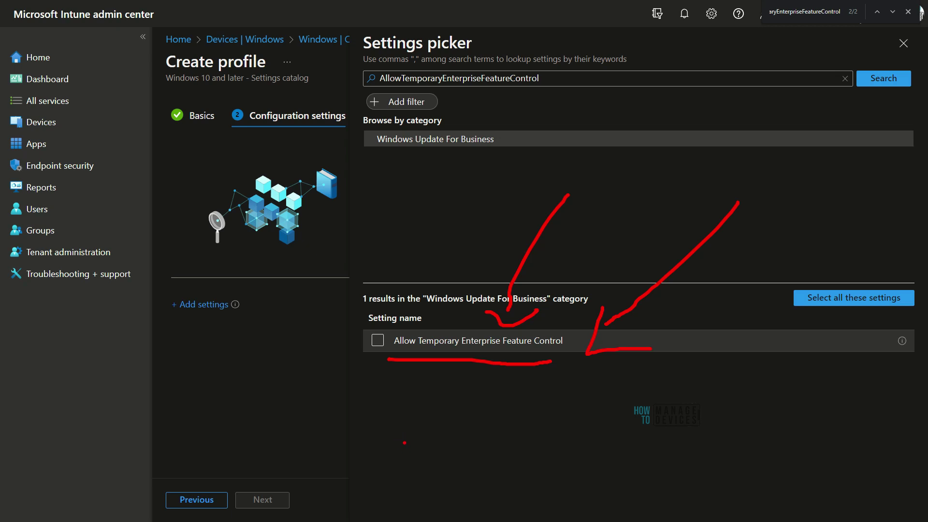
{"action": "left_click_drag", "start_coordinate": [372, 340], "coordinate": [403, 338]}
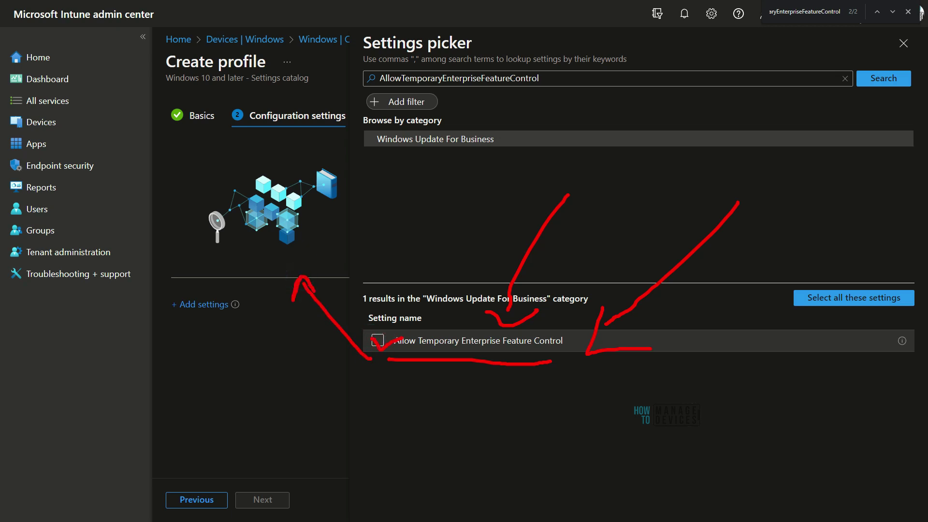
{"action": "left_click", "coordinate": [377, 341]}
{"action": "mouse_move", "coordinate": [356, 348]}
{"action": "left_mouse_down"}
{"action": "mouse_move", "coordinate": [352, 313]}
{"action": "mouse_move", "coordinate": [306, 249]}
{"action": "left_mouse_up"}
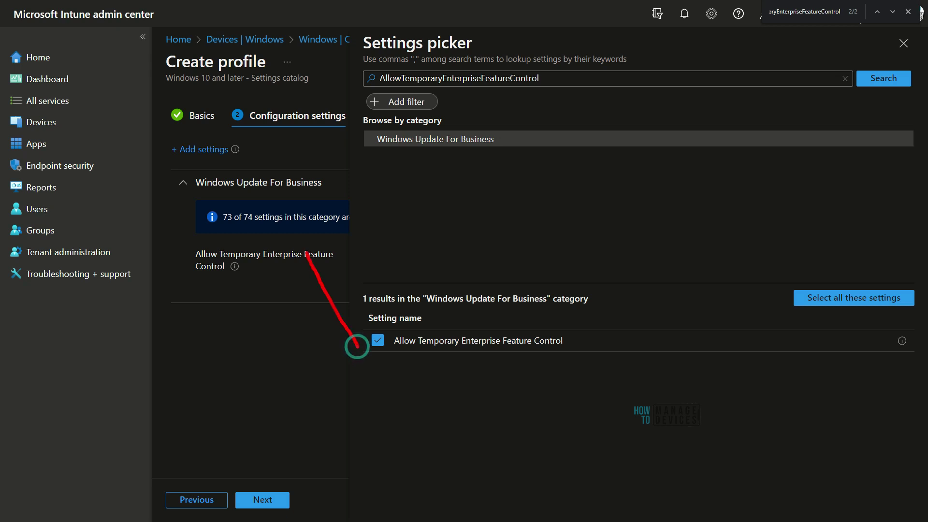
{"action": "mouse_move", "coordinate": [328, 279]}
{"action": "left_mouse_down"}
{"action": "mouse_move", "coordinate": [215, 280]}
{"action": "mouse_move", "coordinate": [213, 238]}
{"action": "mouse_move", "coordinate": [195, 280]}
{"action": "left_mouse_up"}
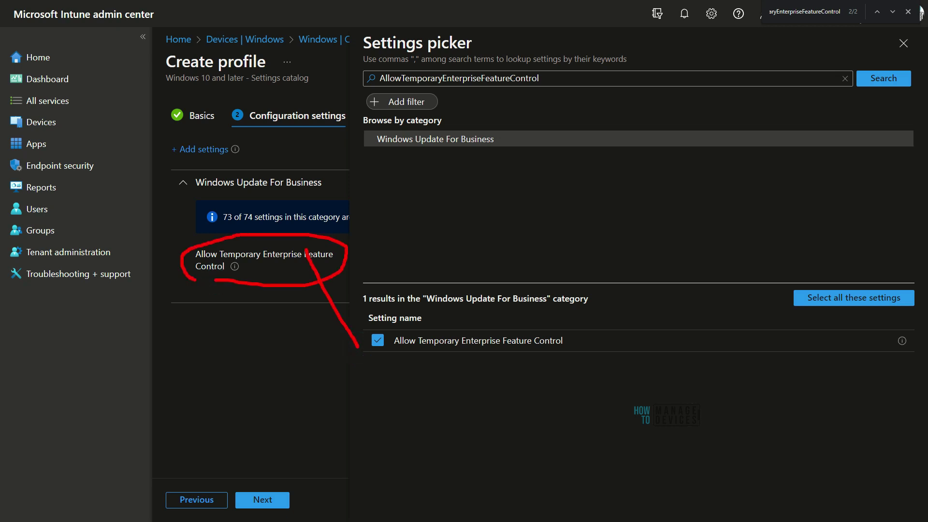
{"action": "mouse_move", "coordinate": [544, 398]}
{"action": "left_mouse_down"}
{"action": "mouse_move", "coordinate": [926, 54]}
{"action": "mouse_move", "coordinate": [894, 67]}
{"action": "mouse_move", "coordinate": [900, 43]}
{"action": "mouse_move", "coordinate": [896, 54]}
{"action": "left_mouse_up"}
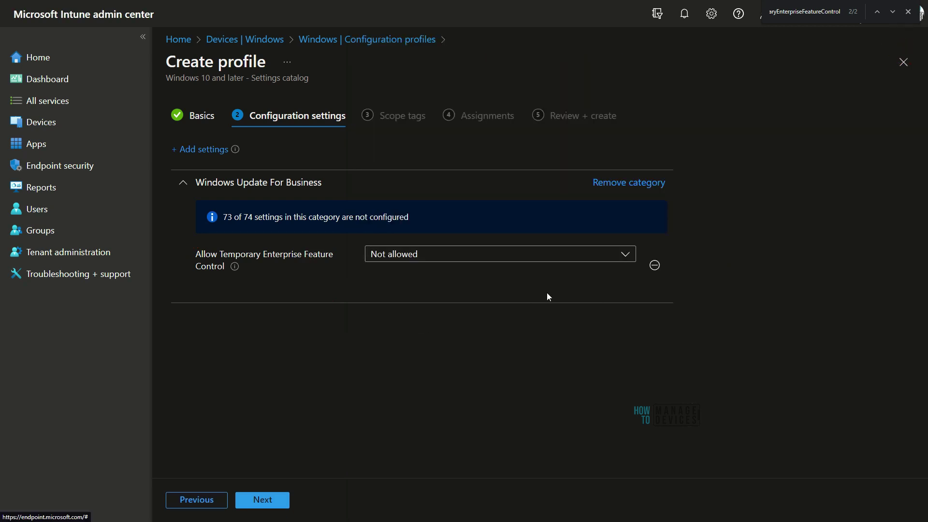
Examine the values offered for the Allow Temporary Enterprise Feature Control setting
{"action": "left_click", "coordinate": [480, 253]}
{"action": "left_click_drag", "start_coordinate": [346, 268], "coordinate": [376, 273]}
{"action": "mouse_move", "coordinate": [286, 317]}
{"action": "left_mouse_down"}
{"action": "mouse_move", "coordinate": [356, 295]}
{"action": "mouse_move", "coordinate": [351, 314]}
{"action": "left_mouse_up"}
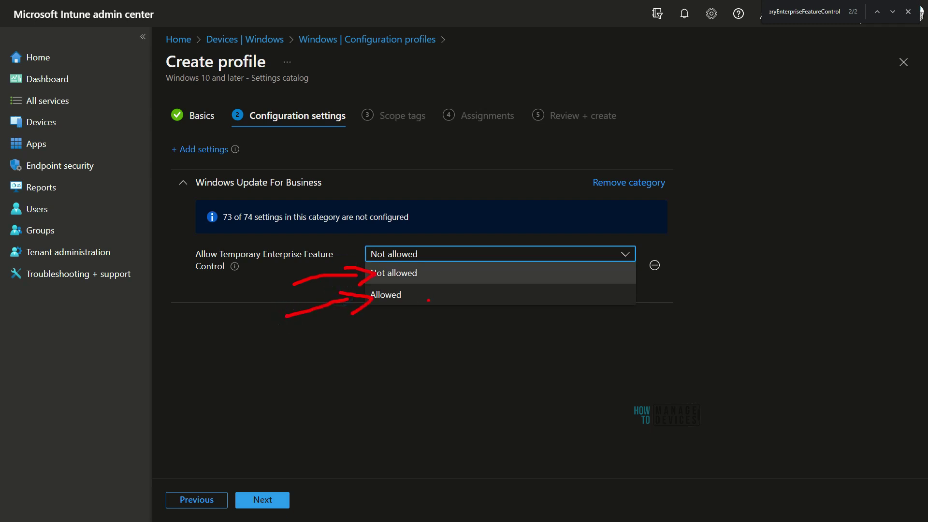
{"action": "mouse_move", "coordinate": [447, 292]}
{"action": "left_mouse_down"}
{"action": "mouse_move", "coordinate": [418, 292]}
{"action": "mouse_move", "coordinate": [421, 315]}
{"action": "mouse_move", "coordinate": [447, 304]}
{"action": "left_mouse_up"}
{"action": "left_click_drag", "start_coordinate": [386, 348], "coordinate": [426, 376]}
{"action": "left_click_drag", "start_coordinate": [441, 341], "coordinate": [447, 369]}
{"action": "left_click_drag", "start_coordinate": [450, 349], "coordinate": [488, 352]}
{"action": "mouse_move", "coordinate": [351, 359]}
{"action": "left_mouse_down"}
{"action": "mouse_move", "coordinate": [375, 315]}
{"action": "mouse_move", "coordinate": [397, 306]}
{"action": "mouse_move", "coordinate": [397, 322]}
{"action": "left_mouse_up"}
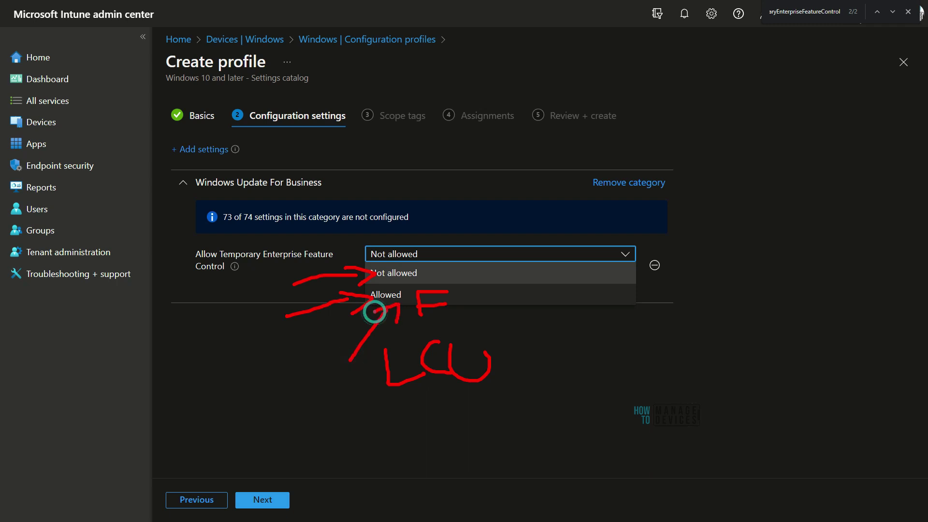
{"action": "key", "text": "Escape"}
{"action": "left_click", "coordinate": [425, 263]}
{"action": "left_click_drag", "start_coordinate": [361, 274], "coordinate": [281, 287]}
{"action": "left_click_drag", "start_coordinate": [356, 274], "coordinate": [360, 288]}
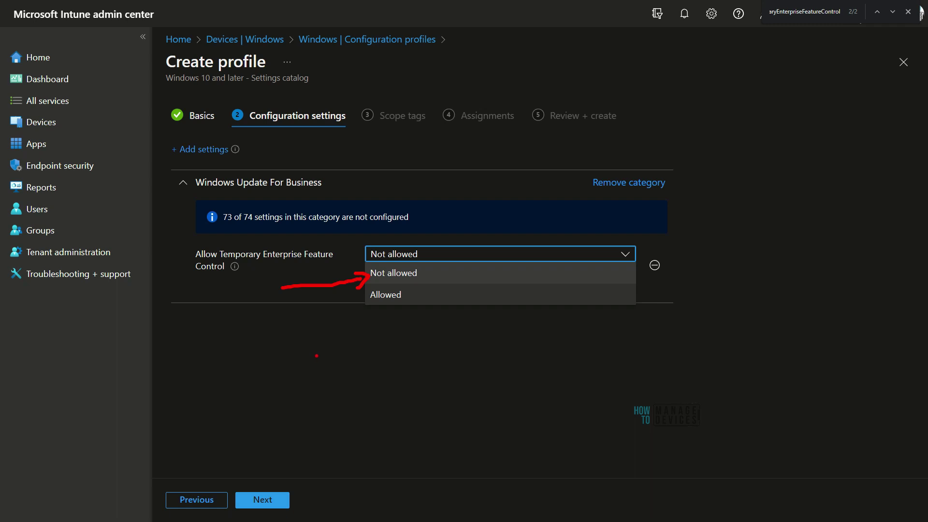
{"action": "left_click_drag", "start_coordinate": [299, 376], "coordinate": [339, 335]}
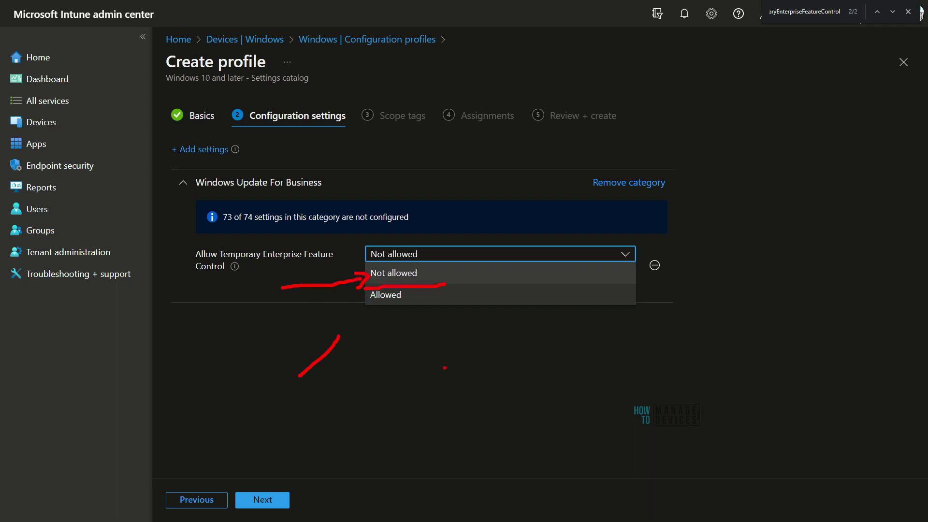
{"action": "key", "text": "Escape"}
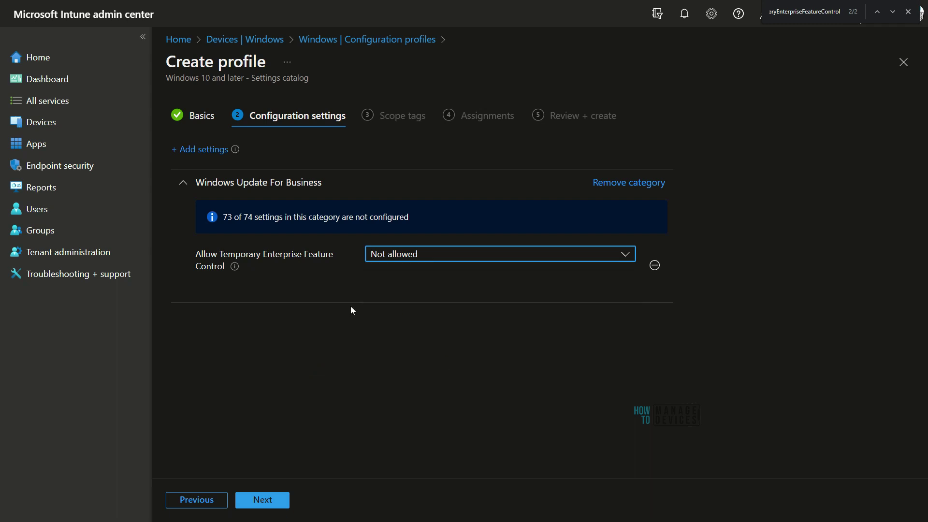
{"action": "left_click", "coordinate": [342, 389]}
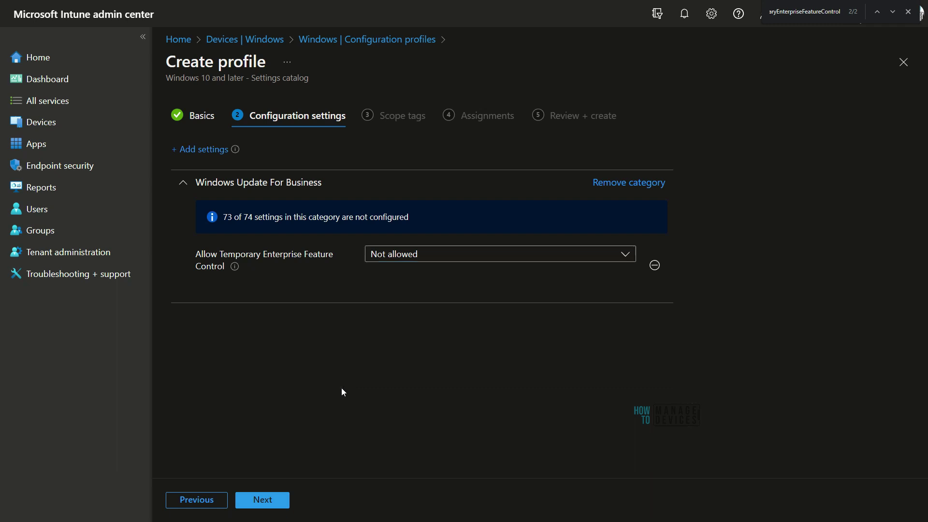
Read the help description of the Allow Temporary Enterprise Feature Control setting
{"action": "left_click_drag", "start_coordinate": [356, 355], "coordinate": [393, 291]}
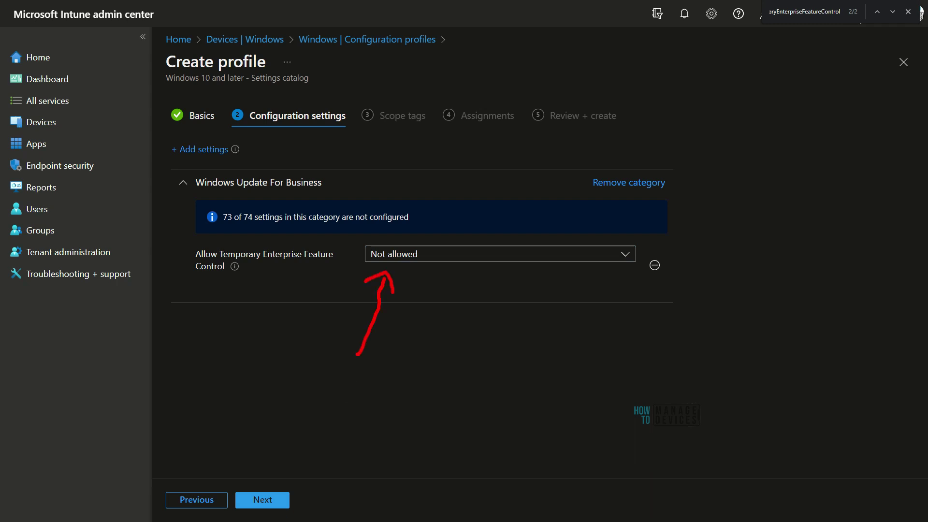
{"action": "key", "text": "Escape"}
{"action": "mouse_move", "coordinate": [234, 268]}
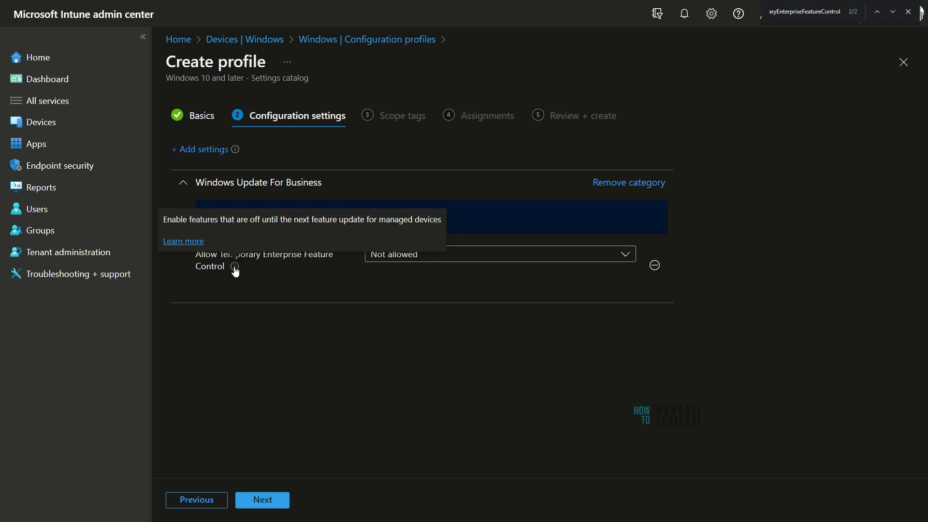
{"action": "left_click_drag", "start_coordinate": [217, 232], "coordinate": [429, 230]}
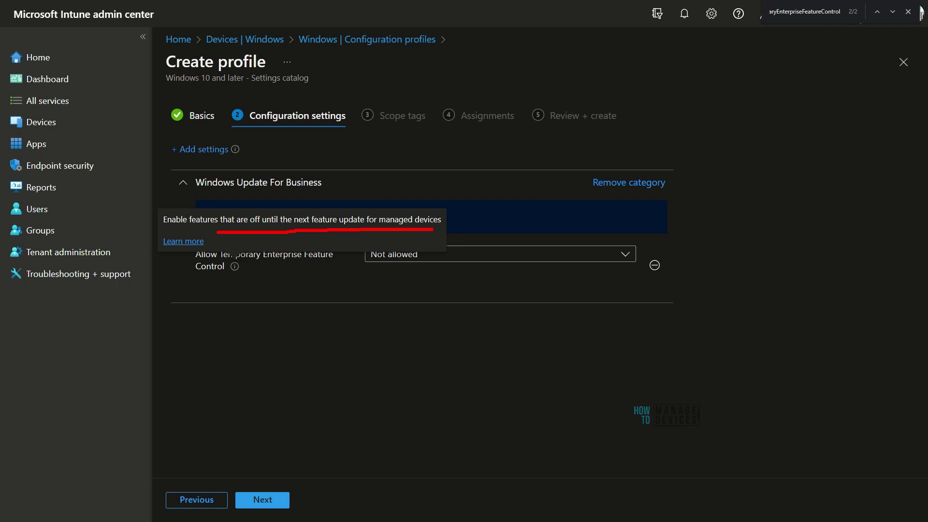
{"action": "mouse_move", "coordinate": [478, 141]}
{"action": "left_mouse_down"}
{"action": "mouse_move", "coordinate": [441, 195]}
{"action": "mouse_move", "coordinate": [465, 190]}
{"action": "left_mouse_up"}
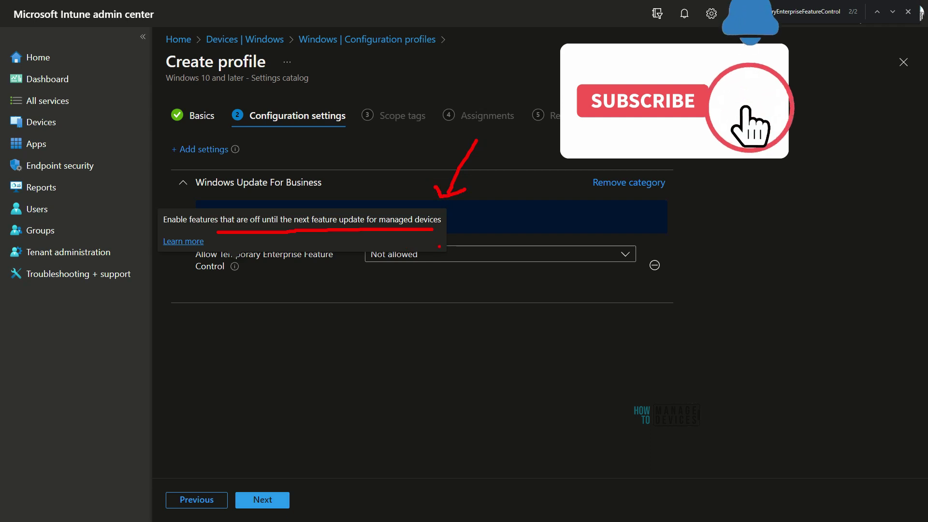
Accept the configuration settings and the Default scope tag, and proceed to the profile's assignments
{"action": "left_click_drag", "start_coordinate": [297, 469], "coordinate": [377, 361]}
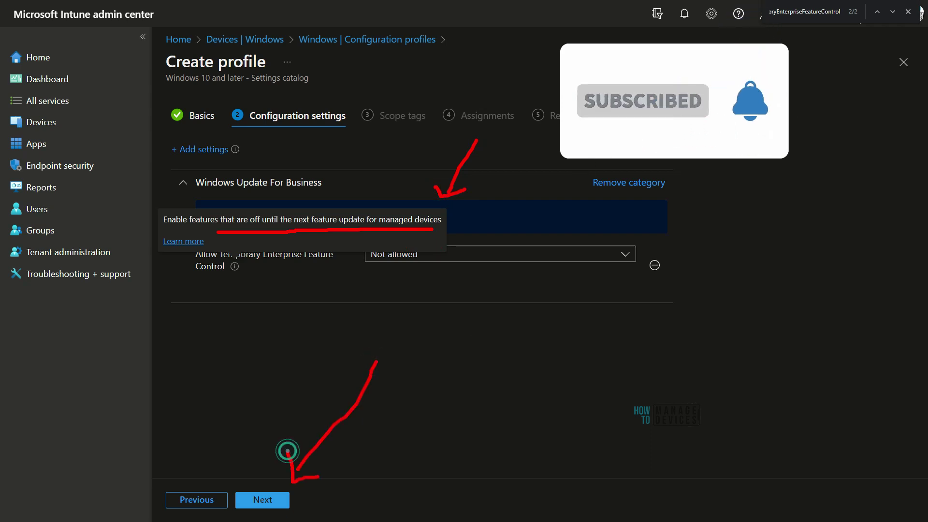
{"action": "left_click_drag", "start_coordinate": [288, 451], "coordinate": [325, 480]}
{"action": "left_click", "coordinate": [262, 500]}
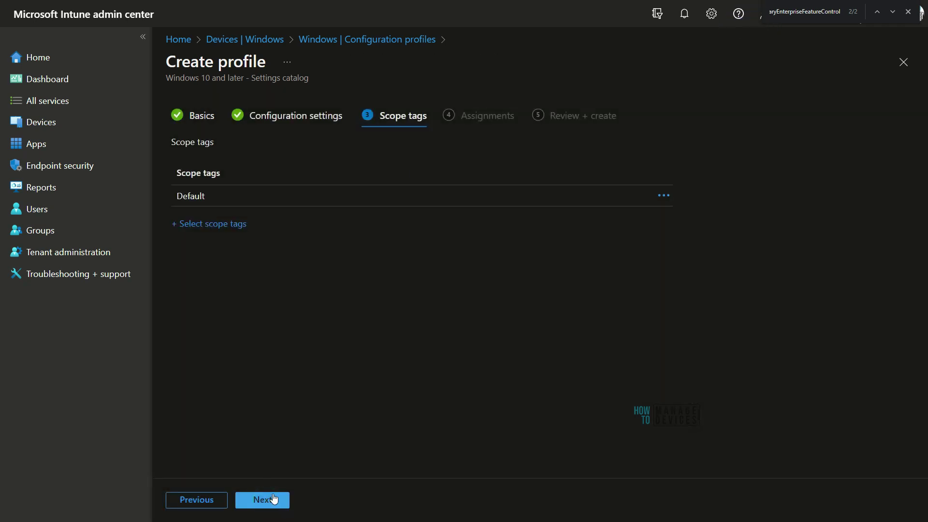
{"action": "mouse_move", "coordinate": [441, 123]}
{"action": "left_mouse_down"}
{"action": "mouse_move", "coordinate": [411, 90]}
{"action": "mouse_move", "coordinate": [440, 117]}
{"action": "mouse_move", "coordinate": [454, 87]}
{"action": "left_mouse_up"}
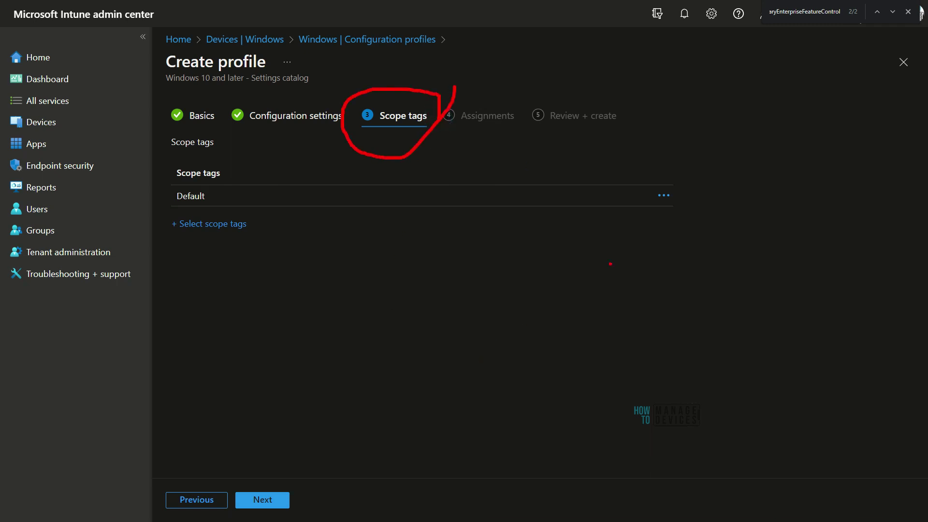
{"action": "mouse_move", "coordinate": [477, 403]}
{"action": "left_mouse_down"}
{"action": "mouse_move", "coordinate": [891, 83]}
{"action": "mouse_move", "coordinate": [891, 121]}
{"action": "left_mouse_up"}
{"action": "left_click_drag", "start_coordinate": [894, 46], "coordinate": [896, 76]}
{"action": "left_click", "coordinate": [893, 35]}
{"action": "mouse_move", "coordinate": [363, 320]}
{"action": "left_mouse_down"}
{"action": "mouse_move", "coordinate": [296, 454]}
{"action": "mouse_move", "coordinate": [287, 494]}
{"action": "left_mouse_up"}
{"action": "left_click", "coordinate": [281, 499]}
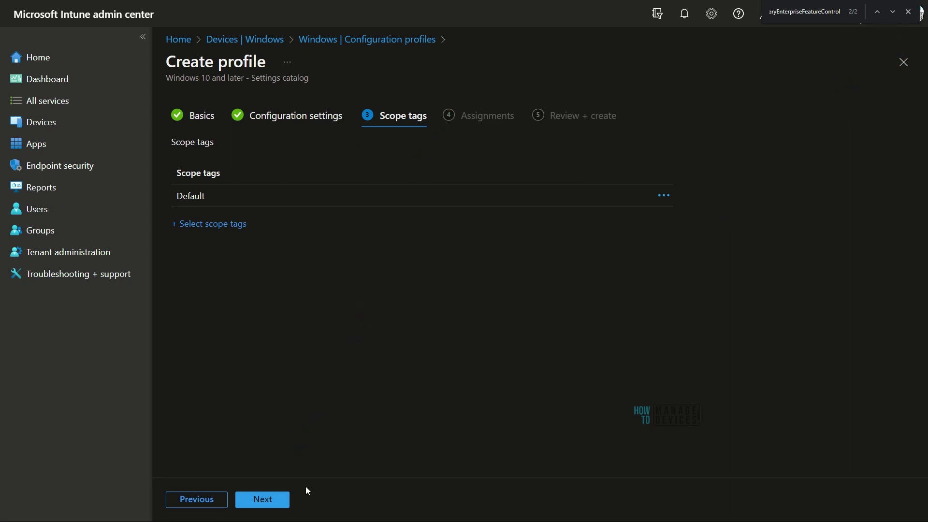
Review the options for assigning included and excluded groups to the profile
{"action": "mouse_move", "coordinate": [520, 141]}
{"action": "left_mouse_down"}
{"action": "mouse_move", "coordinate": [431, 145]}
{"action": "mouse_move", "coordinate": [522, 148]}
{"action": "left_mouse_up"}
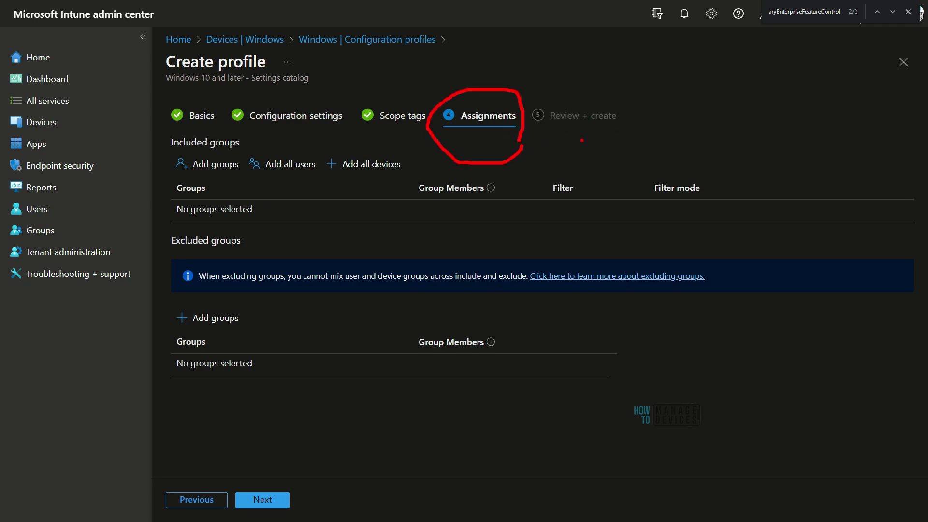
{"action": "left_click_drag", "start_coordinate": [337, 183], "coordinate": [400, 180]}
{"action": "mouse_move", "coordinate": [186, 180]}
{"action": "left_mouse_down"}
{"action": "mouse_move", "coordinate": [227, 173]}
{"action": "mouse_move", "coordinate": [161, 163]}
{"action": "left_mouse_up"}
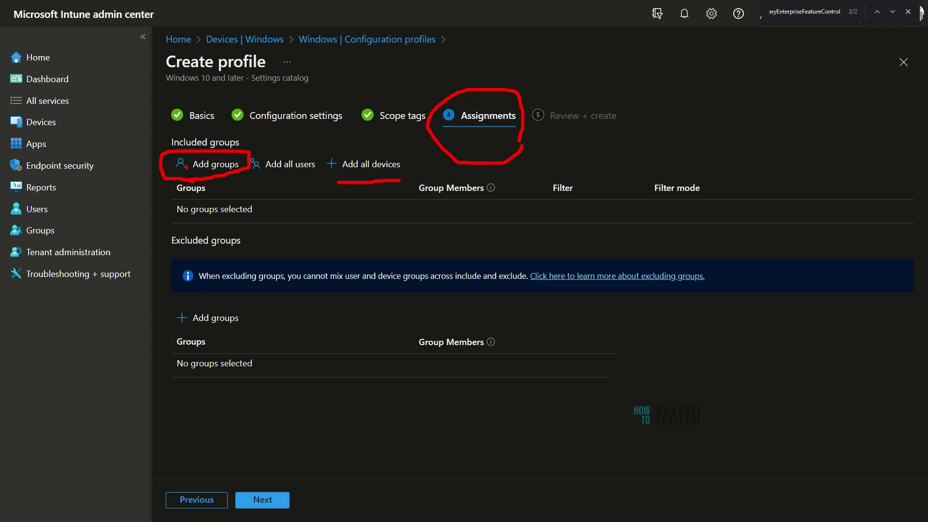
{"action": "left_click_drag", "start_coordinate": [248, 144], "coordinate": [331, 143]}
{"action": "mouse_move", "coordinate": [260, 130]}
{"action": "left_mouse_down"}
{"action": "mouse_move", "coordinate": [253, 138]}
{"action": "mouse_move", "coordinate": [264, 152]}
{"action": "left_mouse_up"}
{"action": "left_click_drag", "start_coordinate": [248, 244], "coordinate": [314, 227]}
{"action": "mouse_move", "coordinate": [256, 229]}
{"action": "left_mouse_down"}
{"action": "mouse_move", "coordinate": [241, 245]}
{"action": "mouse_move", "coordinate": [257, 253]}
{"action": "left_mouse_up"}
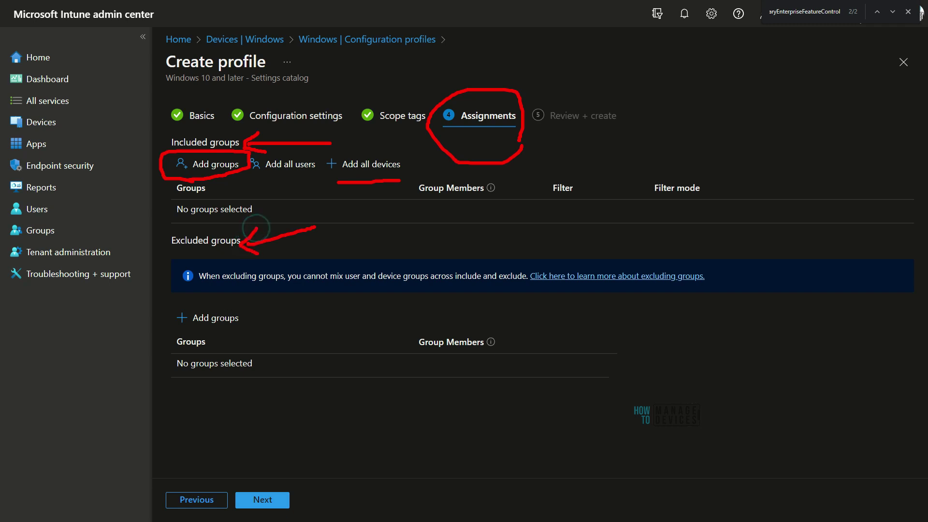
{"action": "mouse_move", "coordinate": [252, 304]}
{"action": "left_mouse_down"}
{"action": "mouse_move", "coordinate": [152, 334]}
{"action": "mouse_move", "coordinate": [252, 305]}
{"action": "left_mouse_up"}
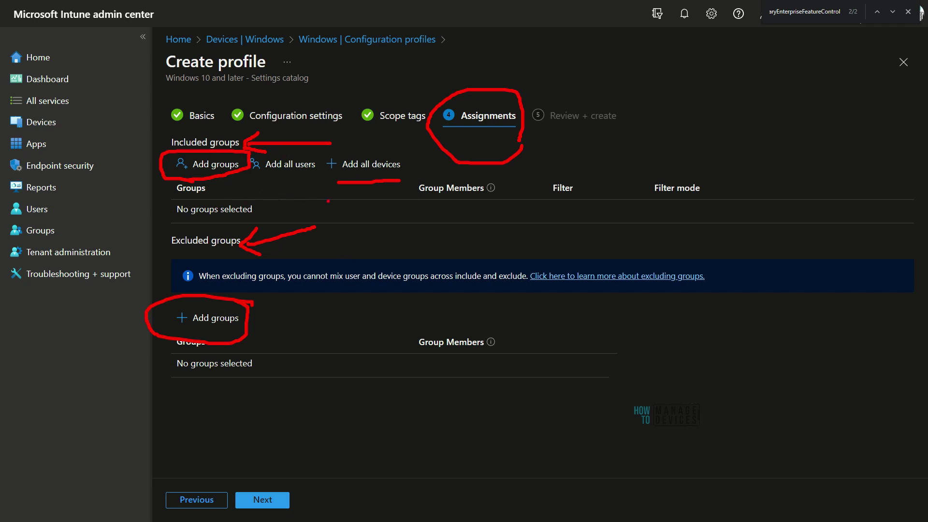
{"action": "left_click_drag", "start_coordinate": [279, 205], "coordinate": [371, 200]}
{"action": "mouse_move", "coordinate": [287, 193]}
{"action": "left_mouse_down"}
{"action": "mouse_move", "coordinate": [273, 208]}
{"action": "mouse_move", "coordinate": [304, 211]}
{"action": "left_mouse_up"}
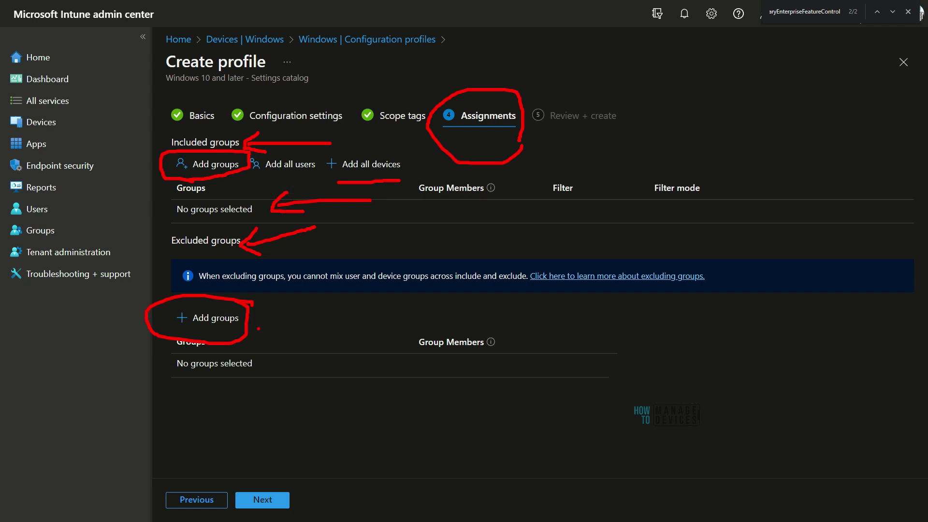
{"action": "left_click_drag", "start_coordinate": [253, 322], "coordinate": [324, 314]}
{"action": "left_click_drag", "start_coordinate": [261, 255], "coordinate": [174, 252]}
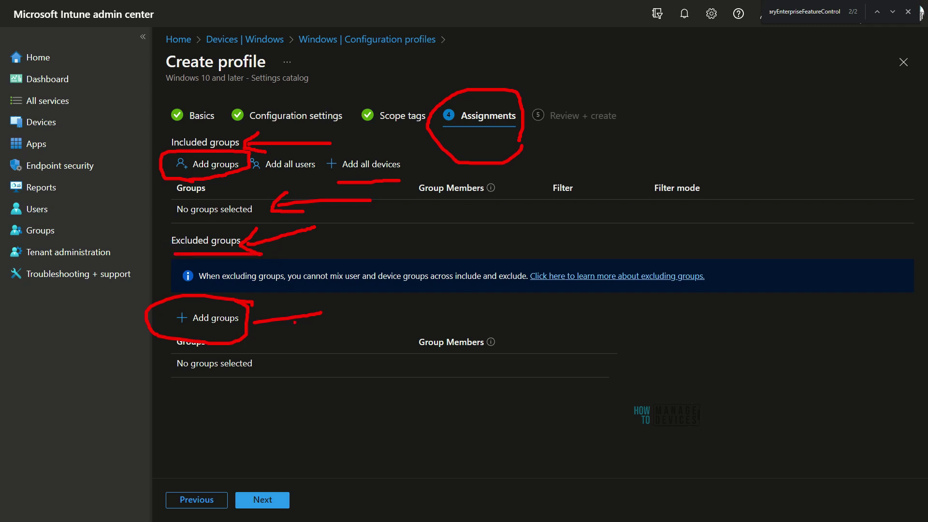
{"action": "key", "text": "Escape"}
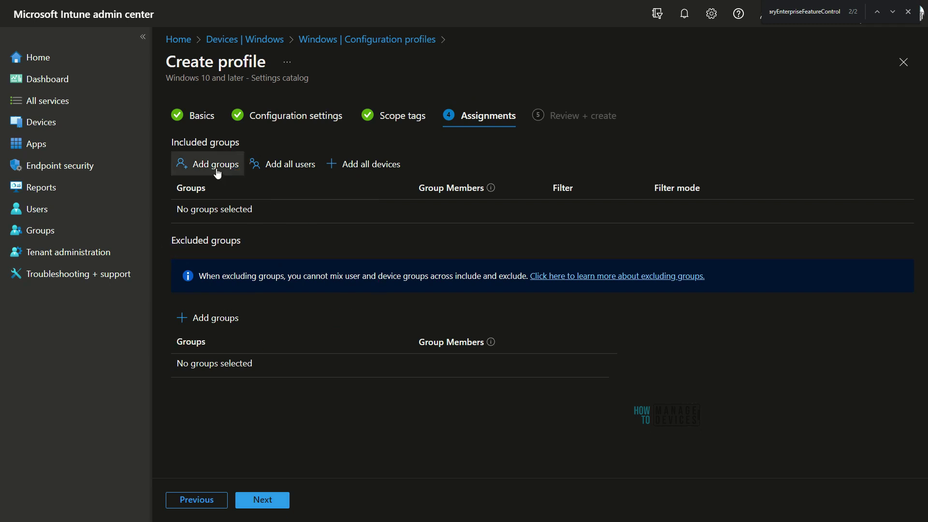
Search the groups to include for HTMD and assign the HTMD test group to the profile
{"action": "left_click", "coordinate": [208, 167]}
{"action": "mouse_move", "coordinate": [244, 158]}
{"action": "left_mouse_down"}
{"action": "mouse_move", "coordinate": [175, 180]}
{"action": "mouse_move", "coordinate": [177, 154]}
{"action": "left_mouse_up"}
{"action": "mouse_move", "coordinate": [404, 278]}
{"action": "left_mouse_down"}
{"action": "mouse_move", "coordinate": [535, 122]}
{"action": "mouse_move", "coordinate": [539, 158]}
{"action": "left_mouse_up"}
{"action": "left_click_drag", "start_coordinate": [504, 95], "coordinate": [540, 92]}
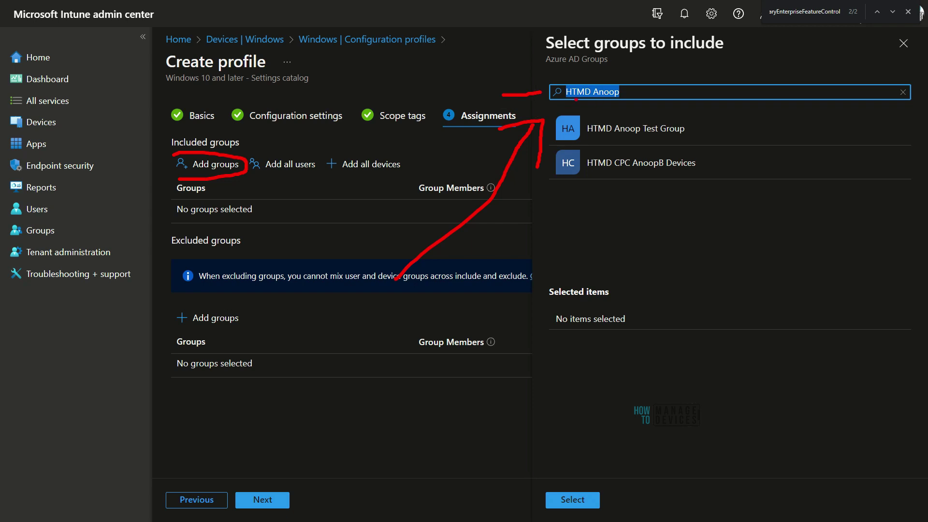
{"action": "left_click_drag", "start_coordinate": [570, 104], "coordinate": [616, 101]}
{"action": "mouse_move", "coordinate": [585, 140]}
{"action": "left_mouse_down"}
{"action": "mouse_move", "coordinate": [713, 146]}
{"action": "mouse_move", "coordinate": [575, 111]}
{"action": "mouse_move", "coordinate": [551, 128]}
{"action": "left_mouse_up"}
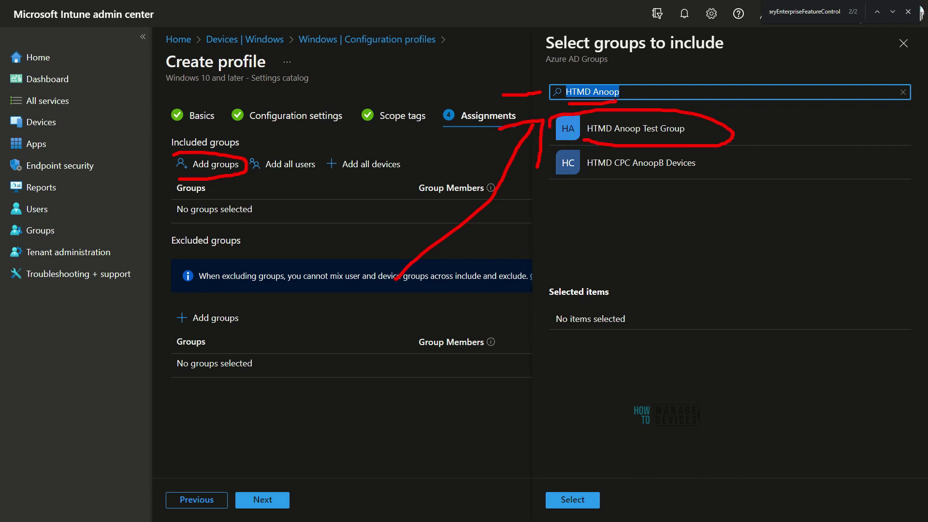
{"action": "mouse_move", "coordinate": [766, 31]}
{"action": "left_mouse_down"}
{"action": "mouse_move", "coordinate": [715, 118]}
{"action": "mouse_move", "coordinate": [709, 102]}
{"action": "left_mouse_up"}
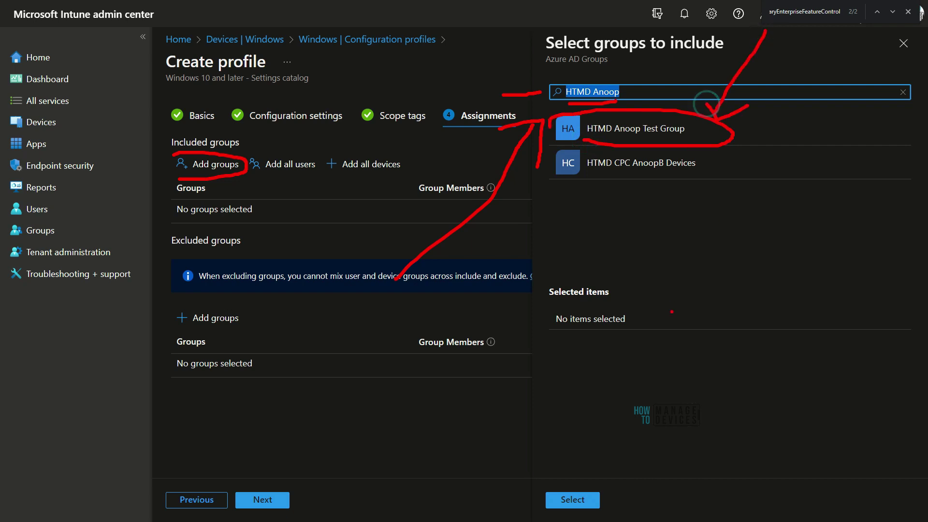
{"action": "left_click_drag", "start_coordinate": [633, 309], "coordinate": [693, 231]}
{"action": "left_click_drag", "start_coordinate": [612, 302], "coordinate": [669, 314]}
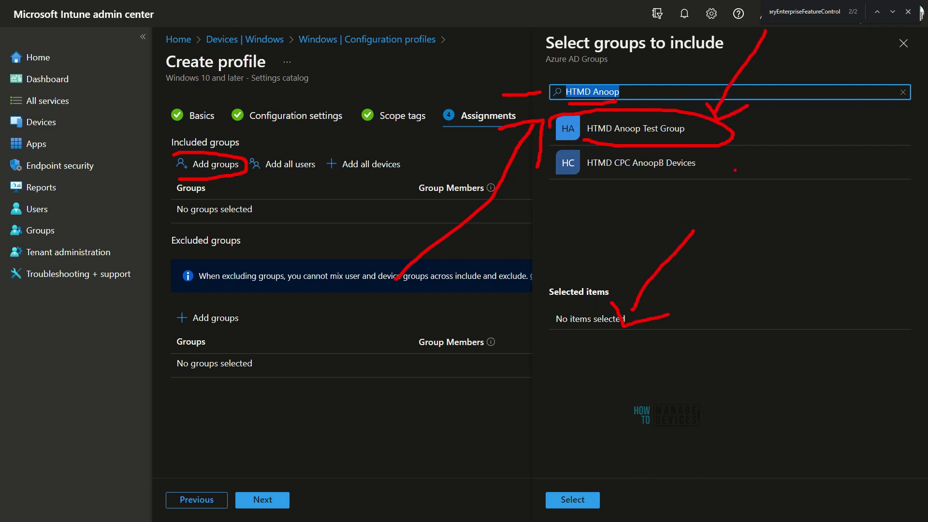
{"action": "left_click_drag", "start_coordinate": [670, 358], "coordinate": [557, 521]}
{"action": "mouse_move", "coordinate": [571, 468]}
{"action": "left_mouse_down"}
{"action": "mouse_move", "coordinate": [572, 498]}
{"action": "mouse_move", "coordinate": [603, 487]}
{"action": "left_mouse_up"}
{"action": "left_click_drag", "start_coordinate": [527, 501], "coordinate": [542, 511]}
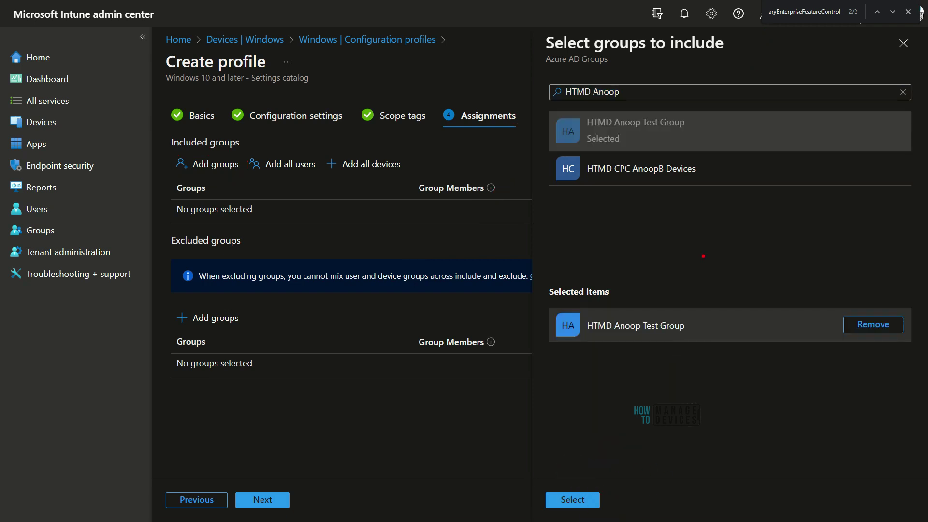
{"action": "left_click_drag", "start_coordinate": [675, 302], "coordinate": [704, 251]}
{"action": "left_click_drag", "start_coordinate": [668, 293], "coordinate": [685, 306]}
{"action": "mouse_move", "coordinate": [598, 490]}
{"action": "left_mouse_down"}
{"action": "mouse_move", "coordinate": [630, 409]}
{"action": "mouse_move", "coordinate": [602, 500]}
{"action": "mouse_move", "coordinate": [612, 493]}
{"action": "left_mouse_up"}
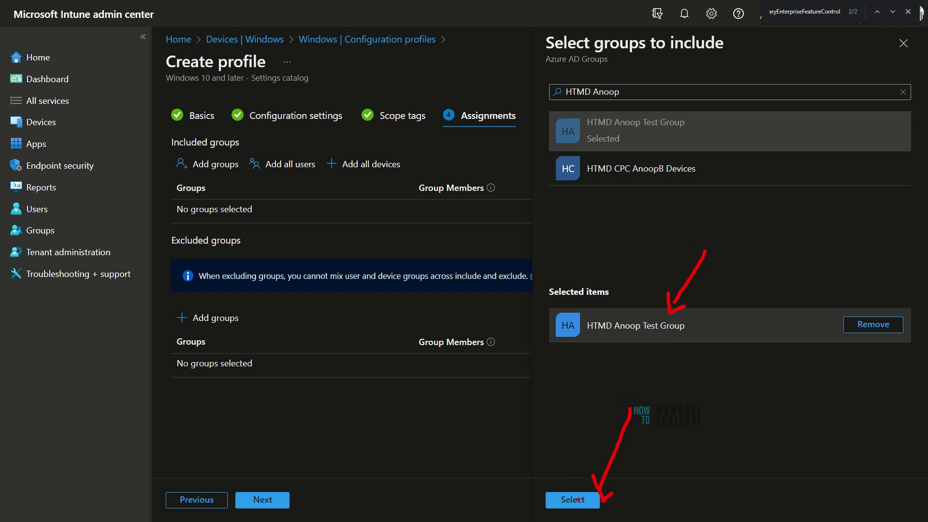
{"action": "left_click", "coordinate": [576, 500]}
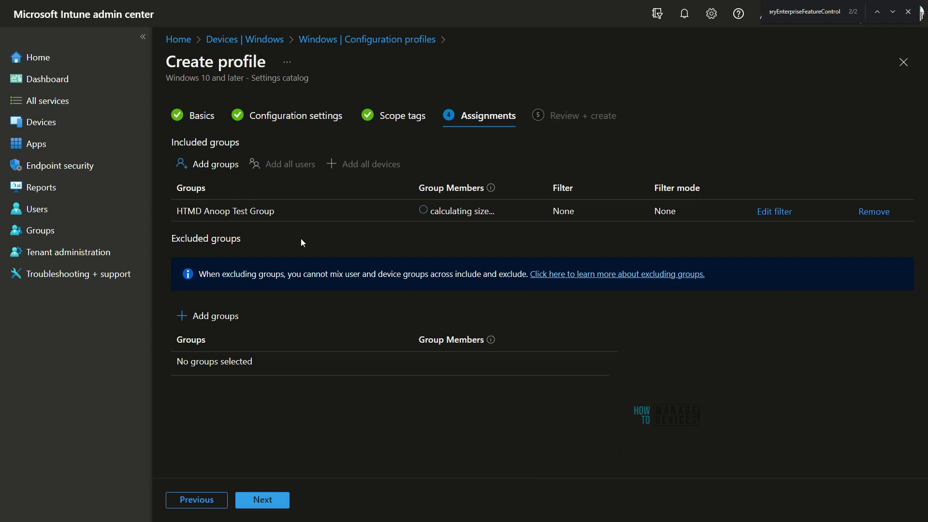
Check the included group and its members, and proceed to the profile's final review
{"action": "mouse_move", "coordinate": [294, 216]}
{"action": "left_mouse_down"}
{"action": "mouse_move", "coordinate": [237, 189]}
{"action": "mouse_move", "coordinate": [203, 238]}
{"action": "mouse_move", "coordinate": [298, 213]}
{"action": "left_mouse_up"}
{"action": "mouse_move", "coordinate": [163, 149]}
{"action": "left_mouse_down"}
{"action": "mouse_move", "coordinate": [257, 136]}
{"action": "mouse_move", "coordinate": [156, 137]}
{"action": "left_mouse_up"}
{"action": "mouse_move", "coordinate": [382, 250]}
{"action": "left_mouse_down"}
{"action": "mouse_move", "coordinate": [411, 222]}
{"action": "mouse_move", "coordinate": [420, 243]}
{"action": "left_mouse_up"}
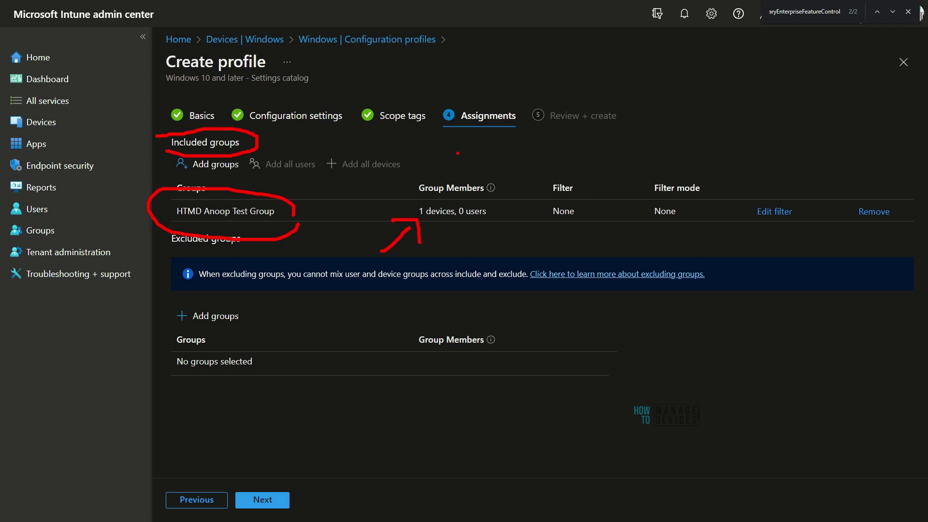
{"action": "mouse_move", "coordinate": [472, 251]}
{"action": "left_mouse_down"}
{"action": "mouse_move", "coordinate": [443, 202]}
{"action": "mouse_move", "coordinate": [442, 221]}
{"action": "mouse_move", "coordinate": [454, 216]}
{"action": "left_mouse_up"}
{"action": "left_click_drag", "start_coordinate": [355, 343], "coordinate": [288, 471]}
{"action": "left_click_drag", "start_coordinate": [276, 434], "coordinate": [324, 462]}
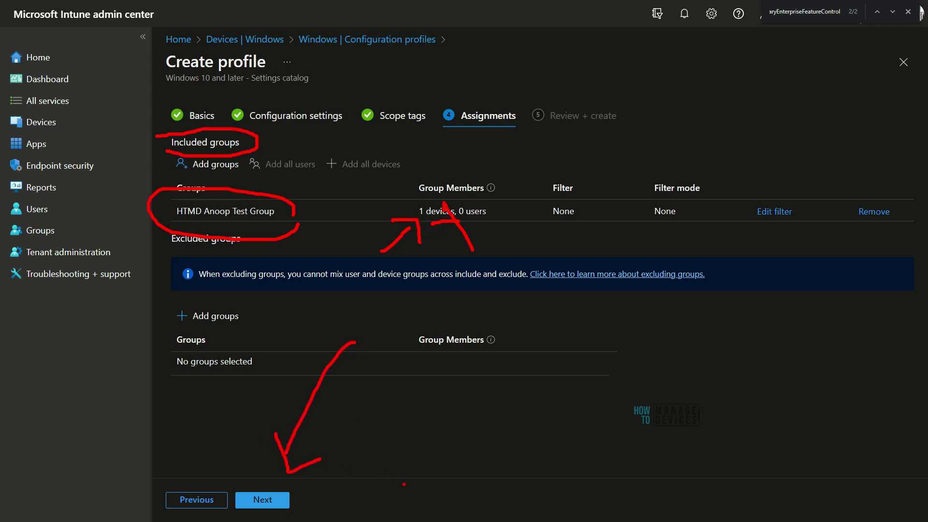
{"action": "left_click", "coordinate": [265, 500]}
Review the profile summary, covering its basics, configuration settings, scope tag and group assignments
{"action": "mouse_move", "coordinate": [621, 92]}
{"action": "left_mouse_down"}
{"action": "mouse_move", "coordinate": [608, 83]}
{"action": "mouse_move", "coordinate": [639, 148]}
{"action": "mouse_move", "coordinate": [604, 77]}
{"action": "left_mouse_up"}
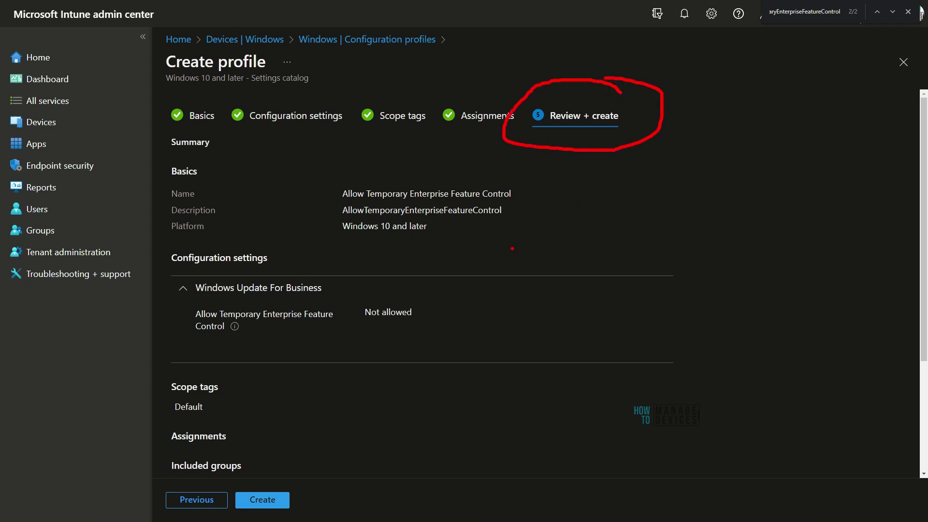
{"action": "mouse_move", "coordinate": [365, 166]}
{"action": "left_mouse_down"}
{"action": "mouse_move", "coordinate": [299, 210]}
{"action": "mouse_move", "coordinate": [529, 193]}
{"action": "mouse_move", "coordinate": [391, 149]}
{"action": "left_mouse_up"}
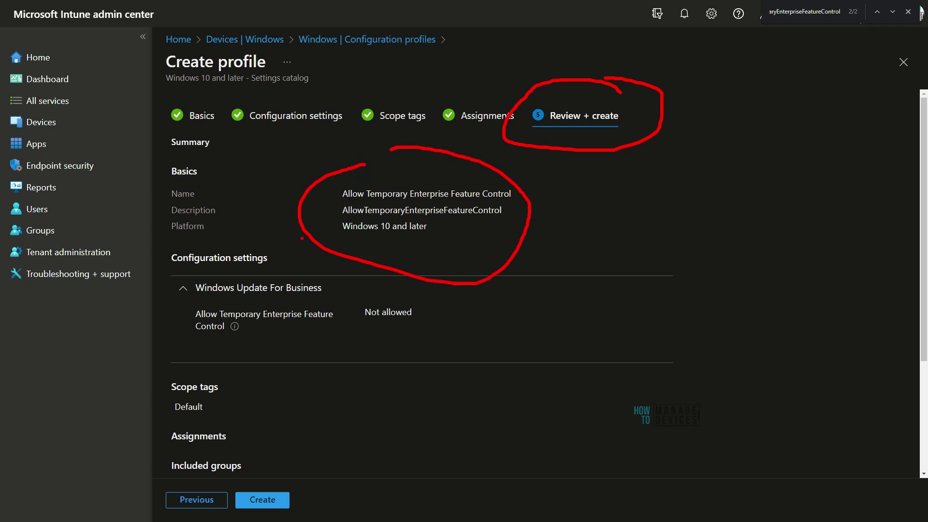
{"action": "mouse_move", "coordinate": [199, 351]}
{"action": "left_mouse_down"}
{"action": "mouse_move", "coordinate": [430, 355]}
{"action": "mouse_move", "coordinate": [135, 287]}
{"action": "mouse_move", "coordinate": [211, 366]}
{"action": "left_mouse_up"}
{"action": "mouse_move", "coordinate": [186, 336]}
{"action": "left_mouse_down"}
{"action": "mouse_move", "coordinate": [300, 342]}
{"action": "mouse_move", "coordinate": [417, 329]}
{"action": "left_mouse_up"}
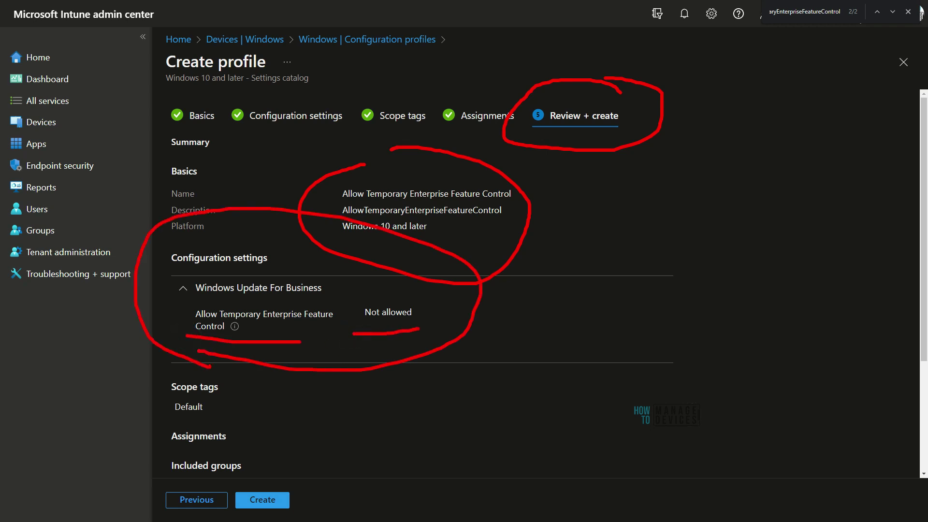
{"action": "key", "text": "Escape"}
{"action": "scroll", "coordinate": [402, 373], "scroll_direction": "down", "scroll_amount": 3}
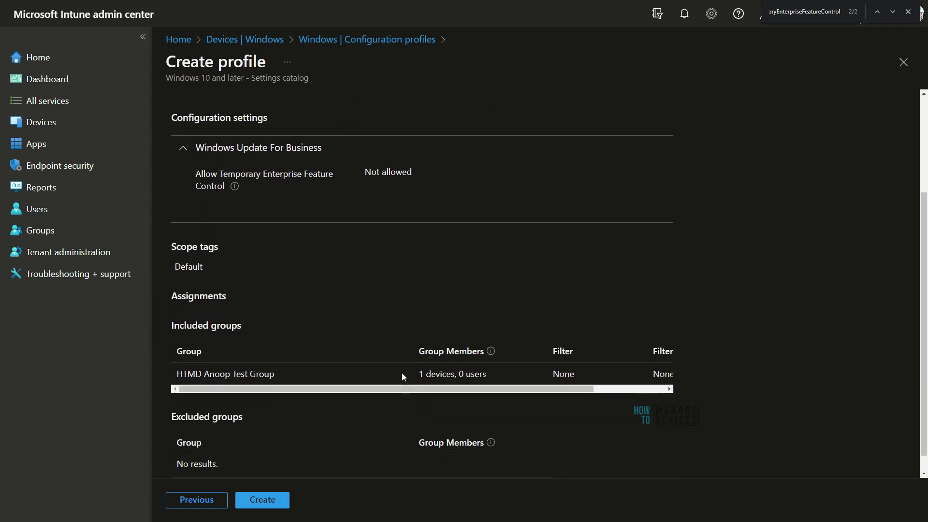
{"action": "mouse_move", "coordinate": [316, 333]}
{"action": "left_mouse_down"}
{"action": "mouse_move", "coordinate": [165, 279]}
{"action": "mouse_move", "coordinate": [331, 379]}
{"action": "left_mouse_up"}
{"action": "mouse_move", "coordinate": [520, 302]}
{"action": "left_mouse_down"}
{"action": "mouse_move", "coordinate": [405, 292]}
{"action": "mouse_move", "coordinate": [509, 305]}
{"action": "left_mouse_up"}
{"action": "mouse_move", "coordinate": [703, 252]}
{"action": "left_mouse_down"}
{"action": "mouse_move", "coordinate": [670, 320]}
{"action": "mouse_move", "coordinate": [675, 329]}
{"action": "mouse_move", "coordinate": [681, 321]}
{"action": "left_mouse_up"}
{"action": "mouse_move", "coordinate": [709, 352]}
{"action": "left_mouse_down"}
{"action": "mouse_move", "coordinate": [780, 152]}
{"action": "mouse_move", "coordinate": [849, 54]}
{"action": "mouse_move", "coordinate": [849, 106]}
{"action": "left_mouse_up"}
{"action": "left_click_drag", "start_coordinate": [879, 47], "coordinate": [872, 97]}
{"action": "left_click_drag", "start_coordinate": [879, 32], "coordinate": [881, 35]}
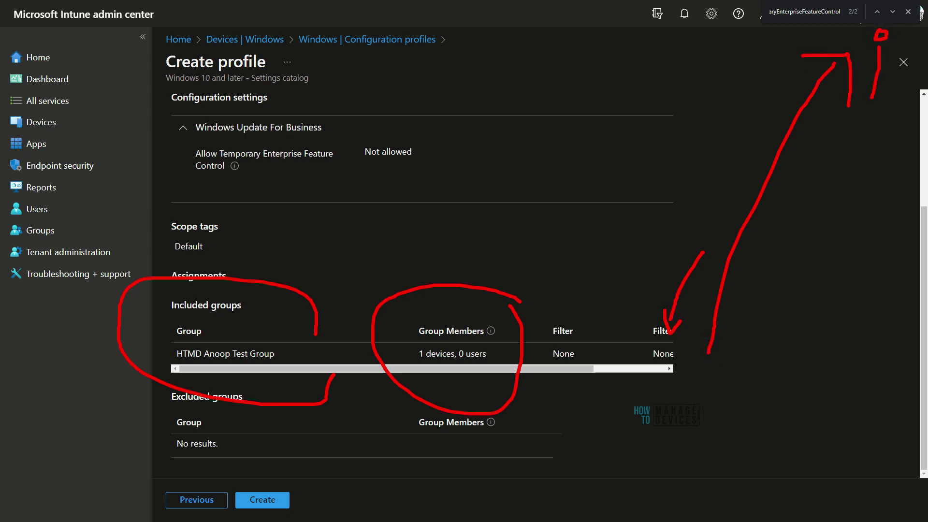
{"action": "key", "text": "Escape"}
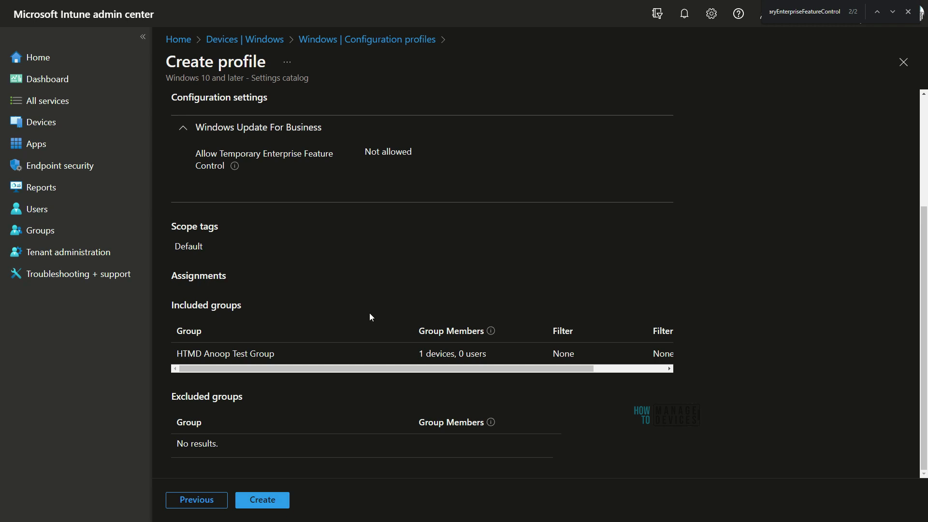
Create the Allow Temporary Enterprise Feature Control profile
{"action": "key", "text": "ctrl+2"}
{"action": "left_click_drag", "start_coordinate": [352, 349], "coordinate": [284, 475]}
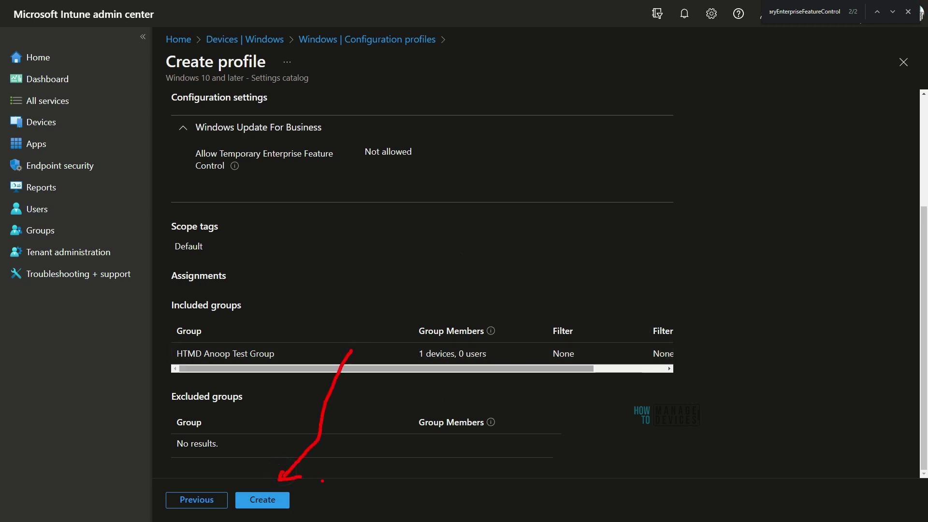
{"action": "key", "text": "Escape"}
{"action": "left_click", "coordinate": [263, 500]}
{"action": "mouse_move", "coordinate": [564, 437]}
{"action": "left_mouse_down"}
{"action": "mouse_move", "coordinate": [744, 129]}
{"action": "mouse_move", "coordinate": [731, 96]}
{"action": "left_mouse_up"}
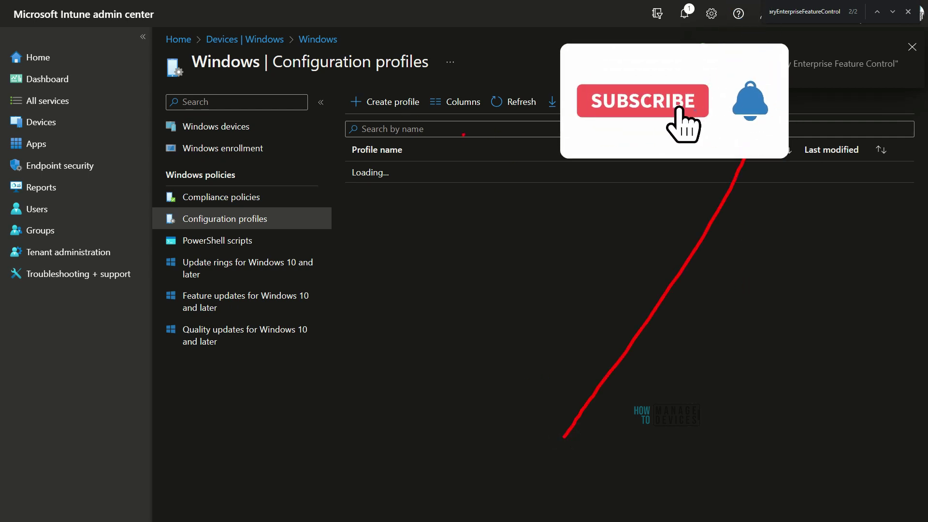
{"action": "key", "text": "Escape"}
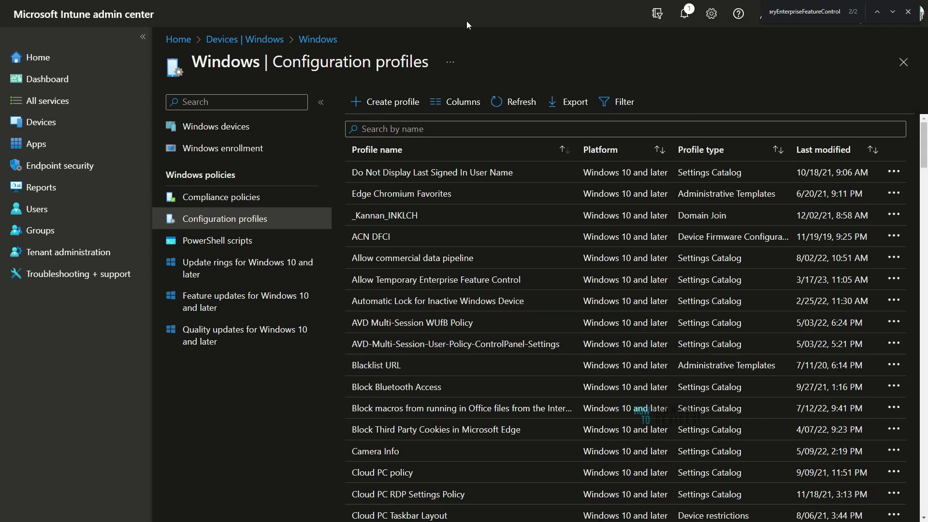
Switch to the remote Windows desktop and sync the device with Company Portal
{"action": "mouse_move", "coordinate": [470, 1]}
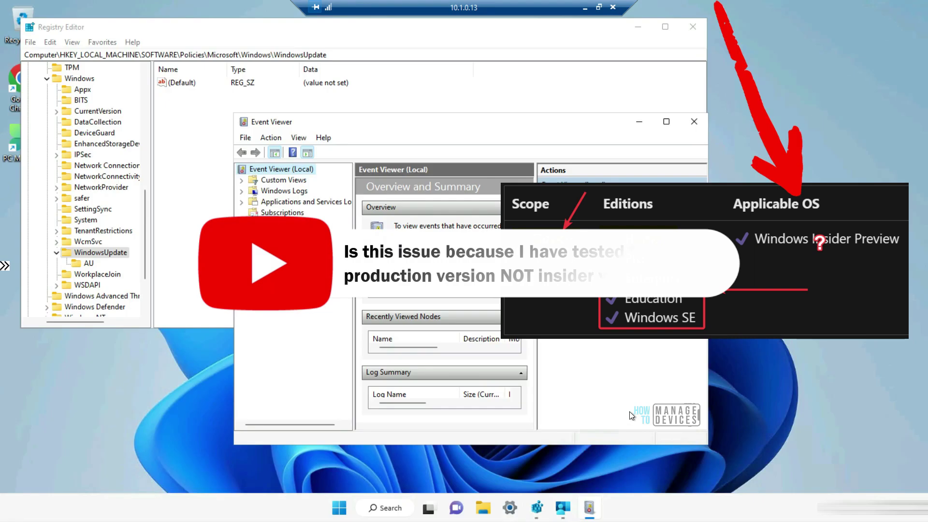
{"action": "right_click", "coordinate": [563, 509]}
{"action": "key", "text": "ctrl+2"}
{"action": "left_click_drag", "start_coordinate": [632, 367], "coordinate": [569, 418]}
{"action": "left_click_drag", "start_coordinate": [493, 426], "coordinate": [589, 427]}
{"action": "key", "text": "Escape"}
{"action": "right_click", "coordinate": [563, 508]}
{"action": "left_click", "coordinate": [544, 414]}
{"action": "key", "text": "ctrl+2"}
{"action": "left_click_drag", "start_coordinate": [405, 395], "coordinate": [162, 181]}
{"action": "left_click_drag", "start_coordinate": [156, 206], "coordinate": [196, 187]}
{"action": "key", "text": "Escape"}
In Event Viewer, open the Admin log of the DeviceManagement-Enterprise-Diagnostics-Provider
{"action": "left_click", "coordinate": [578, 130]}
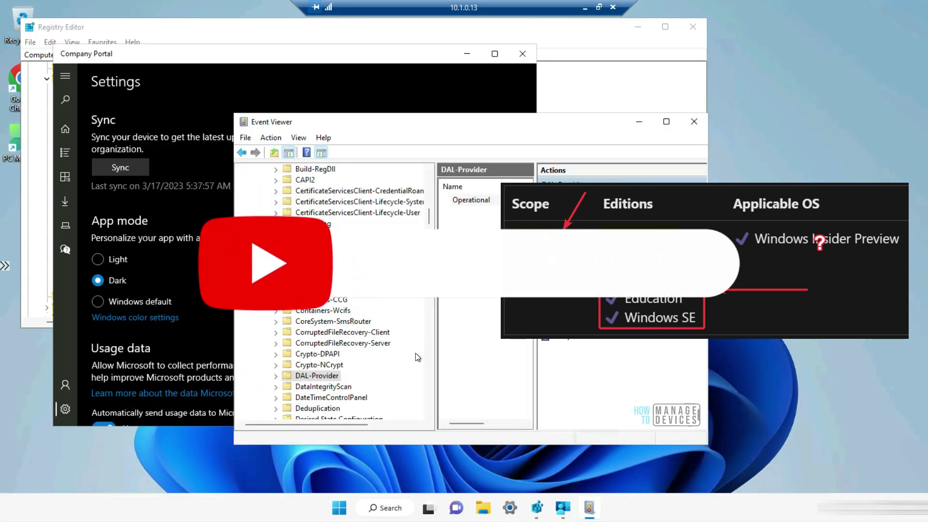
{"action": "scroll", "coordinate": [417, 358], "scroll_direction": "down", "scroll_amount": 1}
{"action": "left_click_drag", "start_coordinate": [408, 326], "coordinate": [364, 411]}
{"action": "left_click_drag", "start_coordinate": [359, 415], "coordinate": [424, 420]}
{"action": "key", "text": "Escape"}
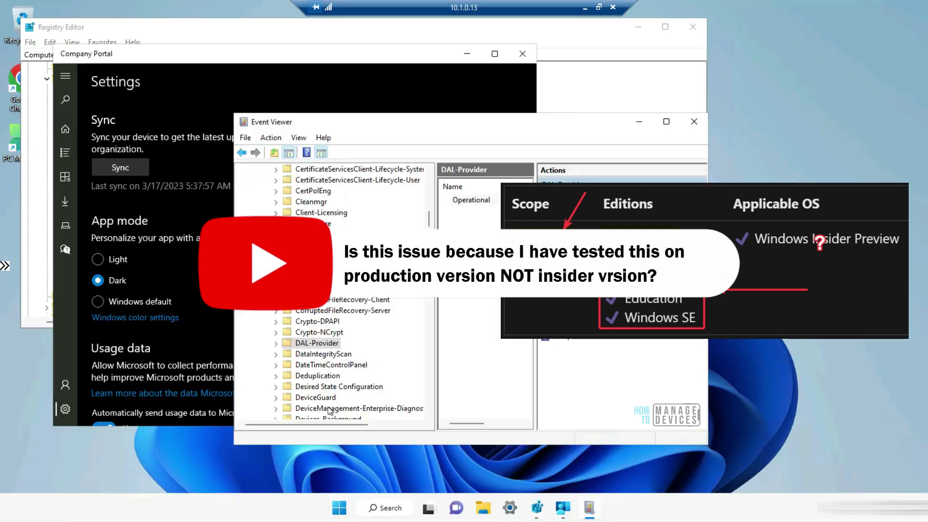
{"action": "double_click", "coordinate": [330, 408]}
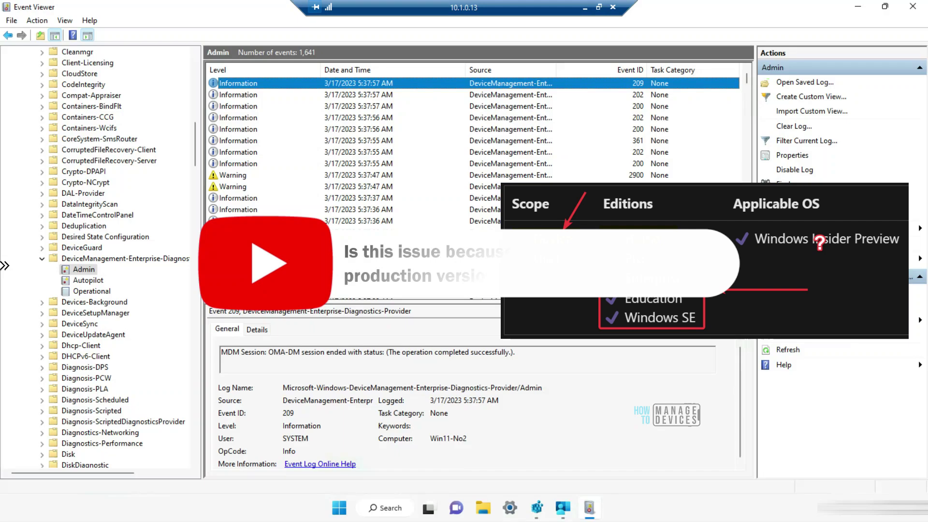
Search the Admin log for event 813
{"action": "key", "text": "ctrl+f"}
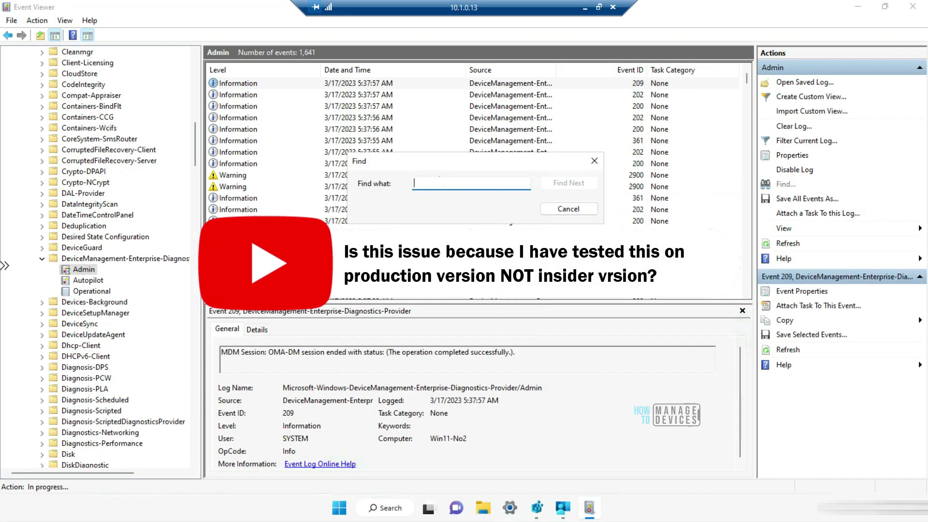
{"action": "type", "text": "813"}
{"action": "key", "text": "Return"}
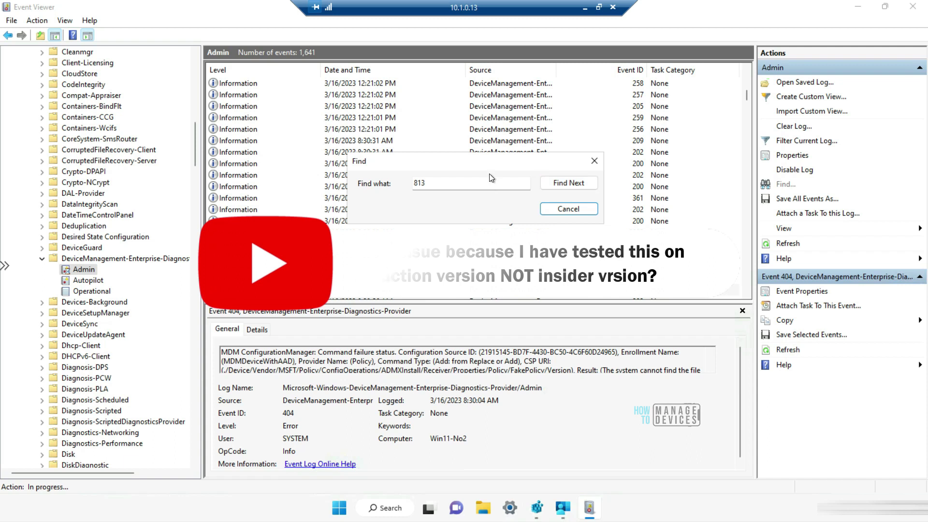
{"action": "left_click_drag", "start_coordinate": [490, 174], "coordinate": [484, 103]}
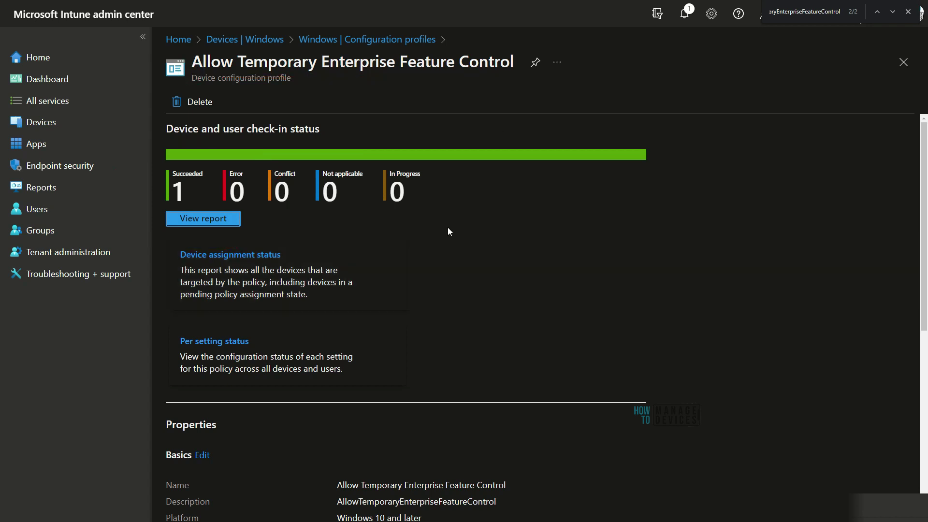
In the Intune admin center, open the profile's check-in status report and the profile settings status of Win11-No2
{"action": "left_click", "coordinate": [204, 220]}
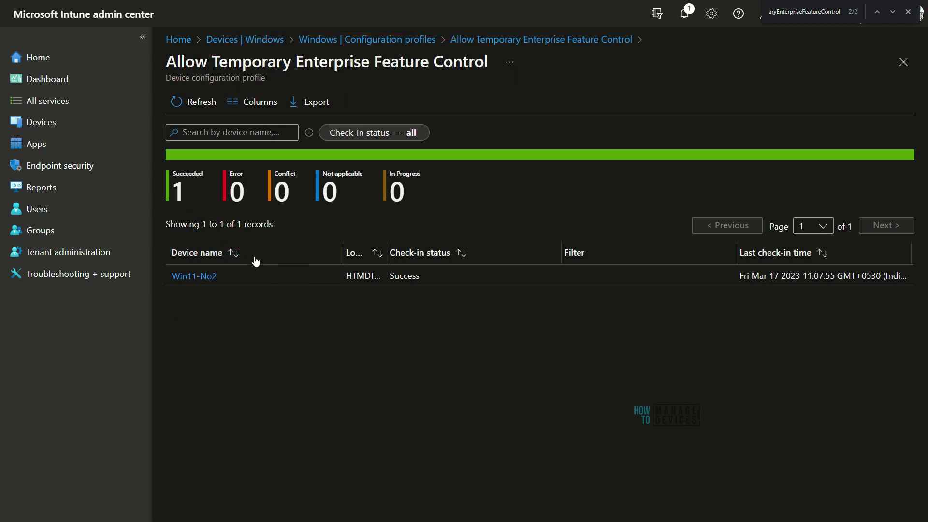
{"action": "left_click", "coordinate": [197, 277]}
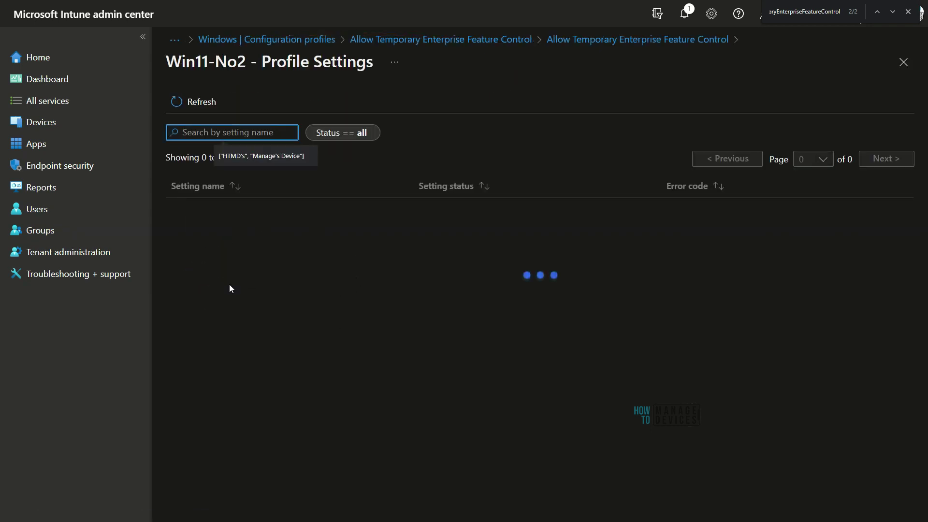